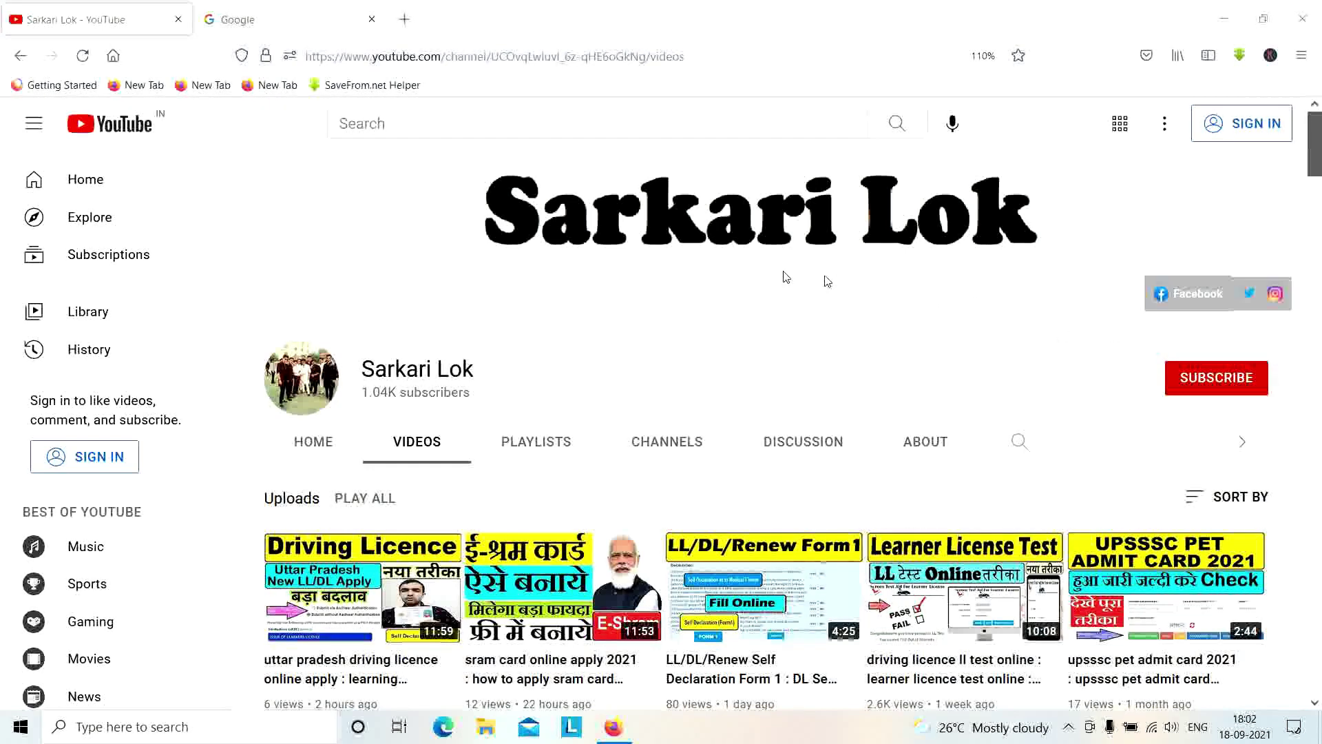
- Search Google for "parivahan" and open the Parivahan Sewa home page of the Ministry of Road Transport
left_click(270, 19)
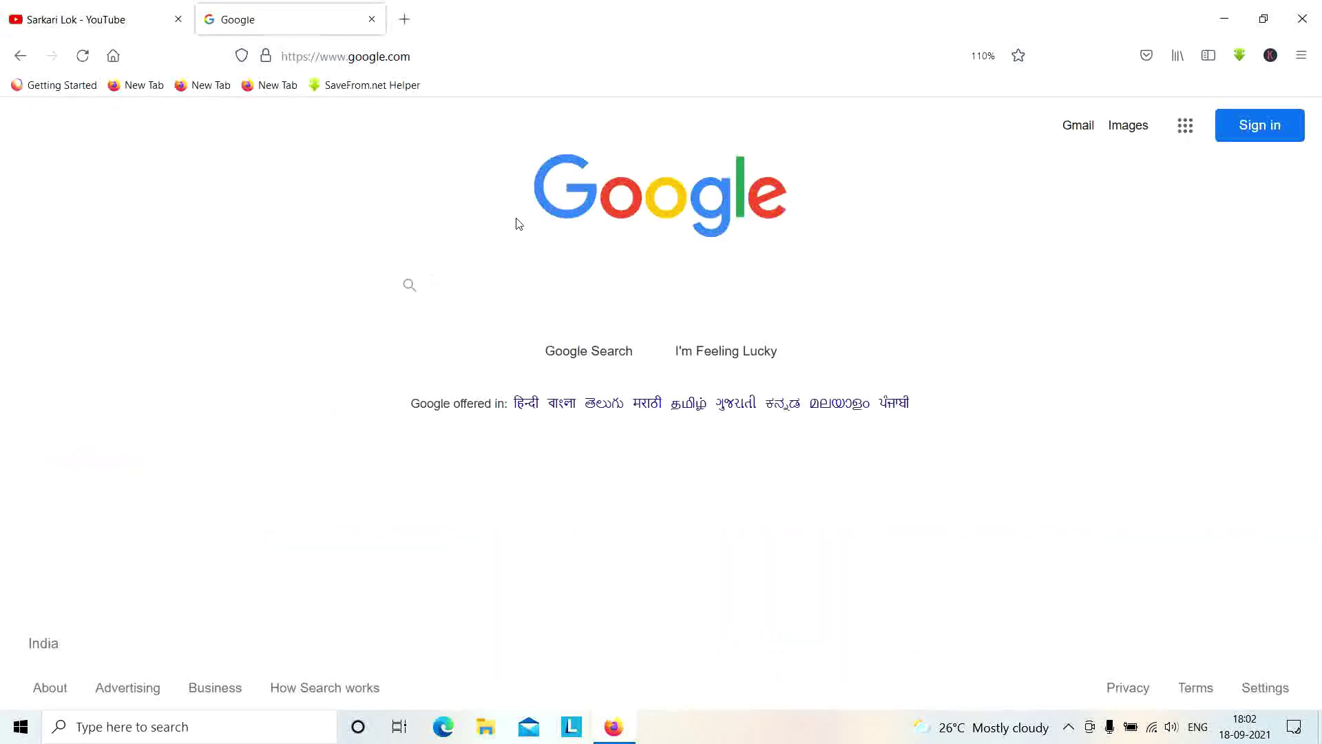
type("parivahan")
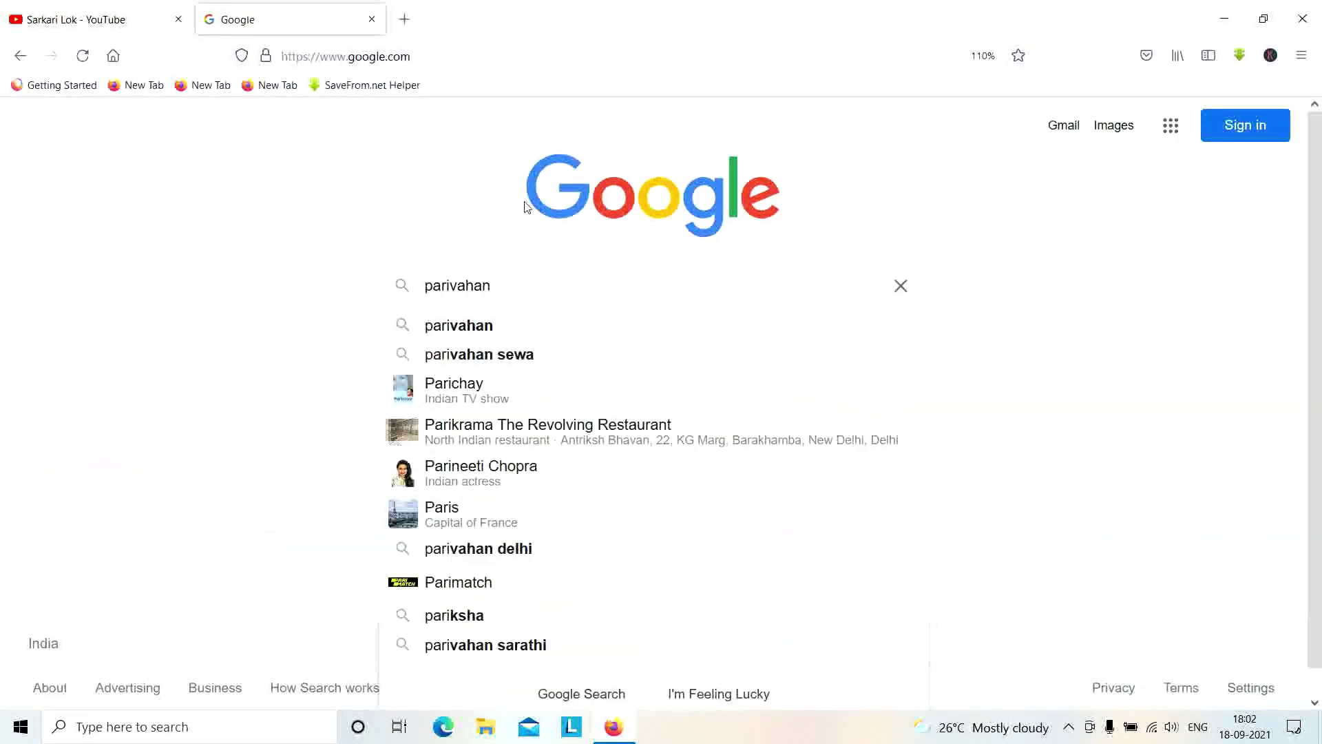
key("Return")
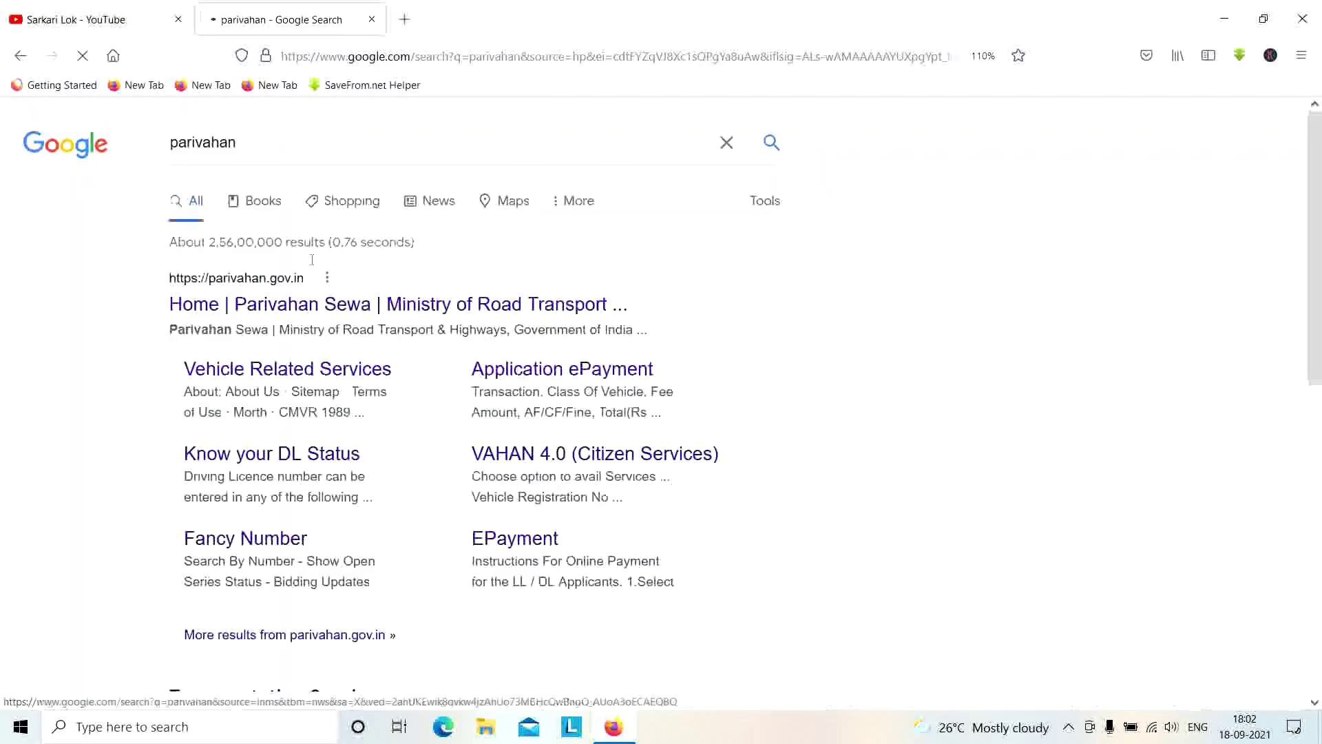
left_click(252, 306)
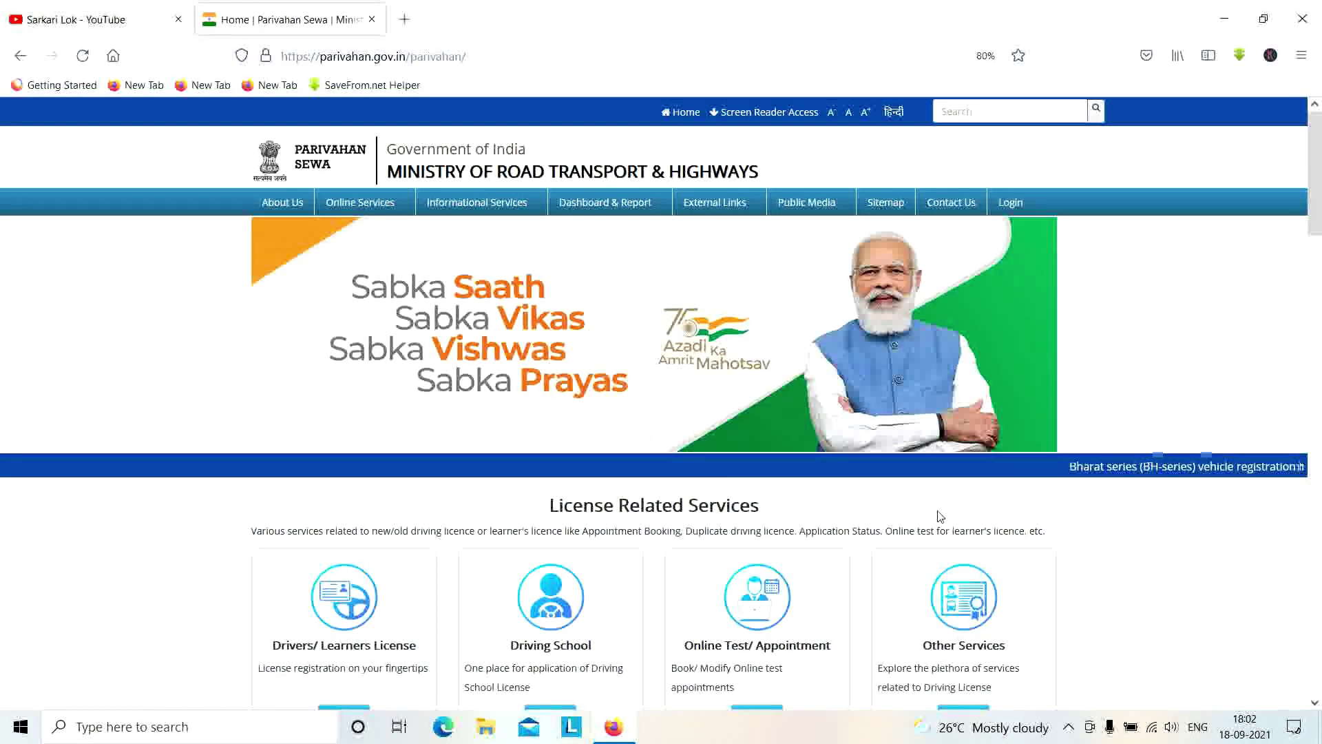
- Open the Driving License Related Services under the online services and select Uttar Pradesh as the state
mouse_move(375, 203)
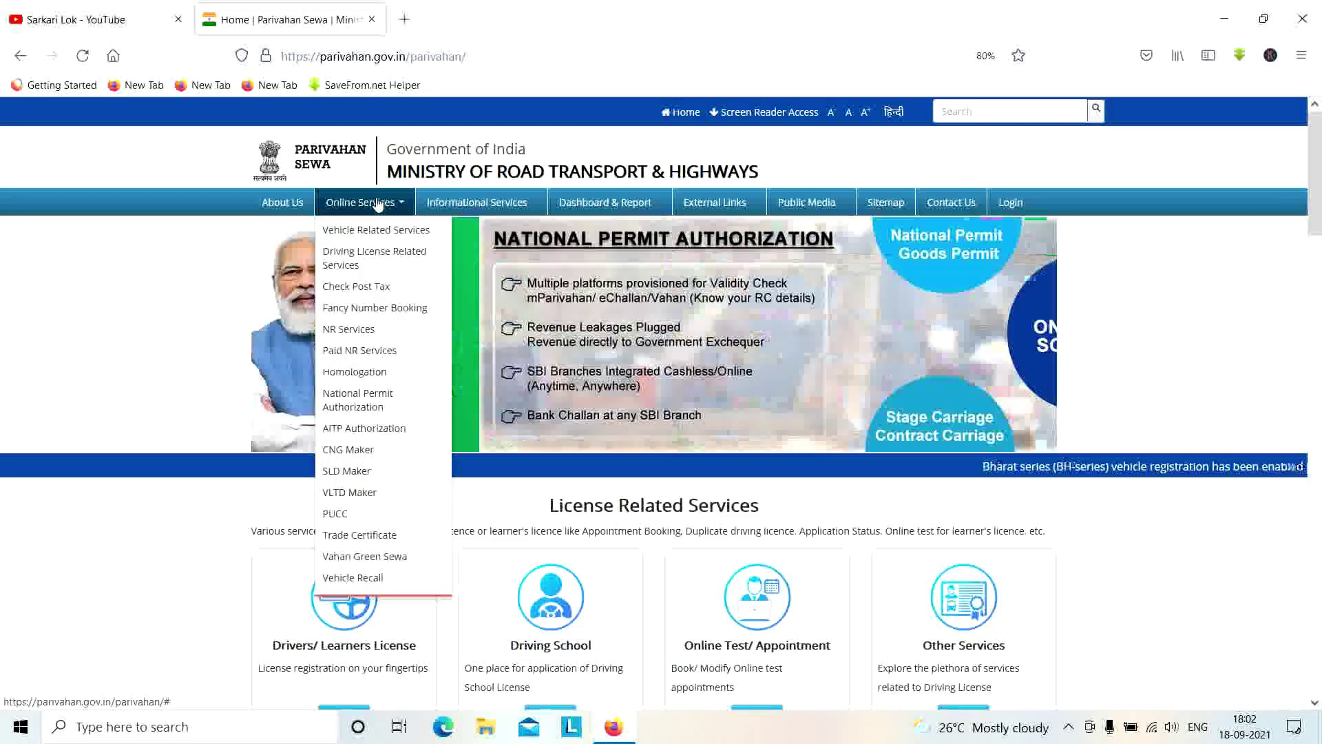
left_click(388, 270)
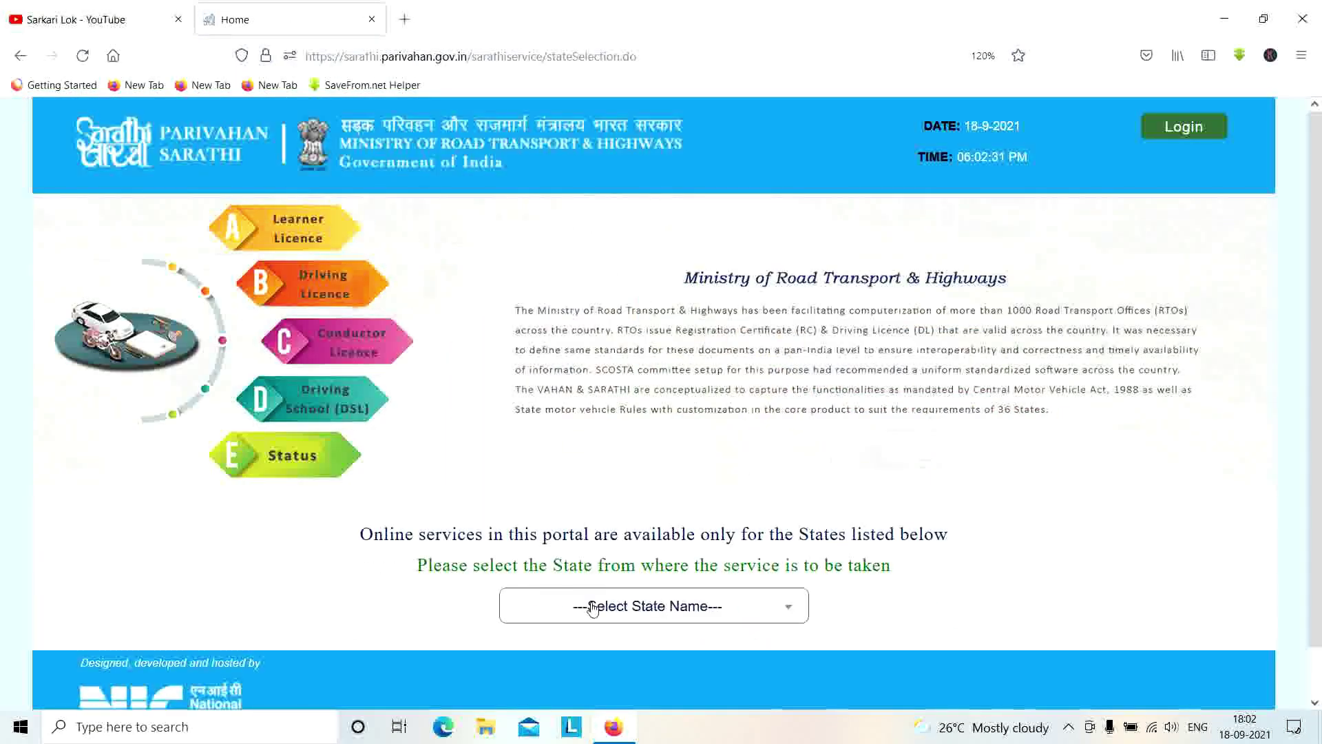
left_click(592, 607)
type("ut")
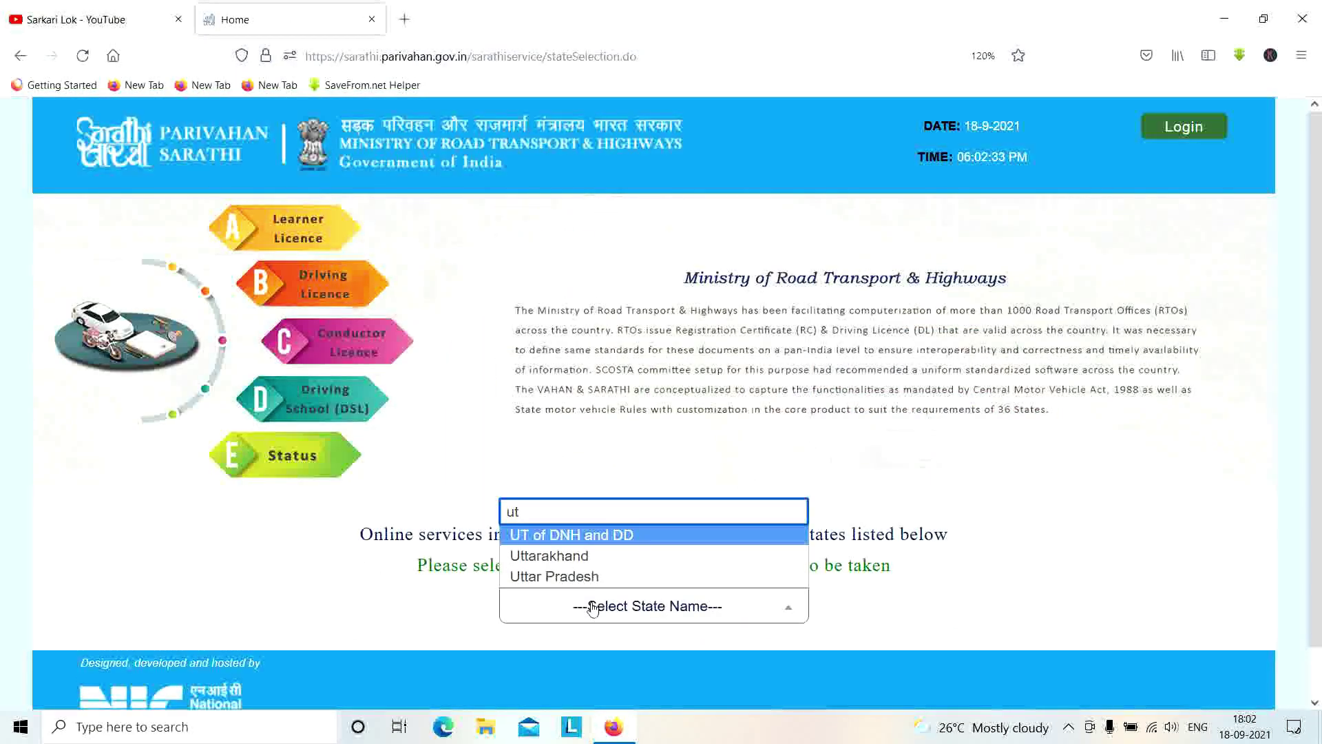
key("Down")
key("Down")
key("Return")
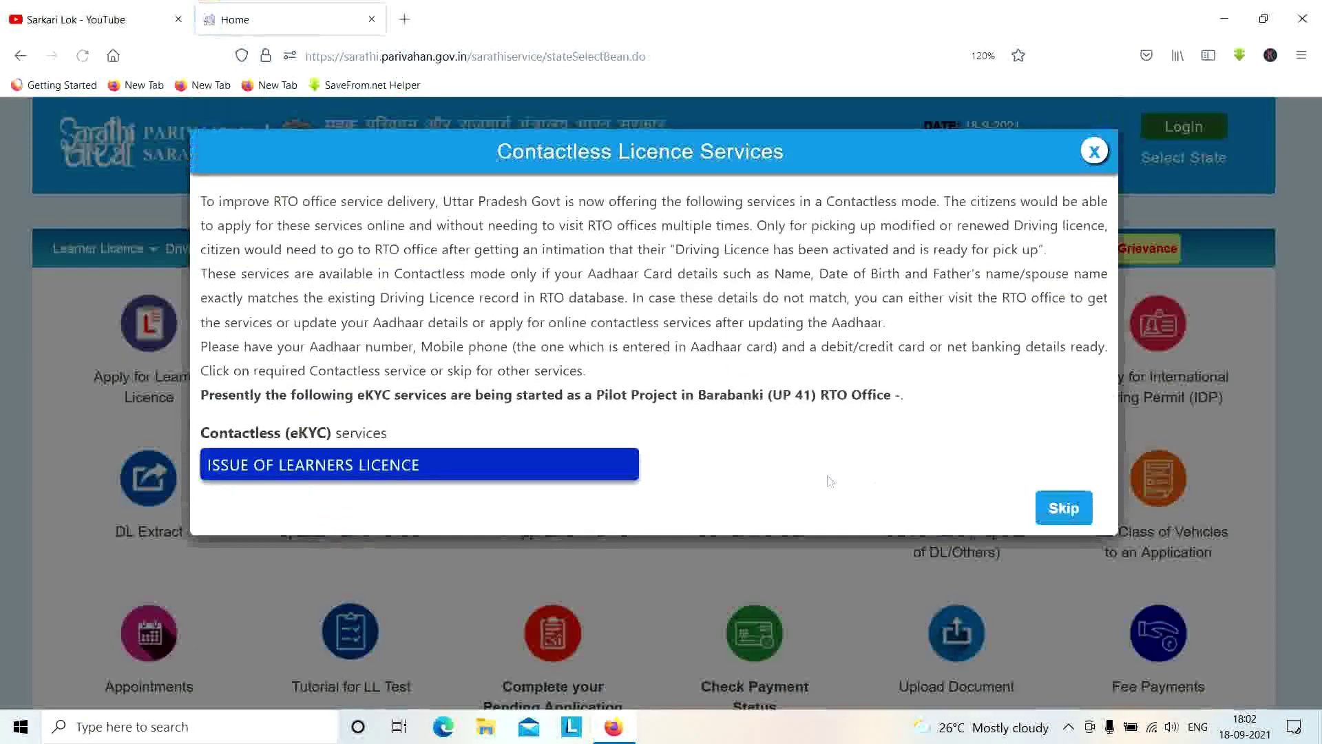
- Dismiss the Contactless Licence Services notice and open Services On DL (Renewal/Duplicate/AEDL/IDP/Others)
left_click(1094, 150)
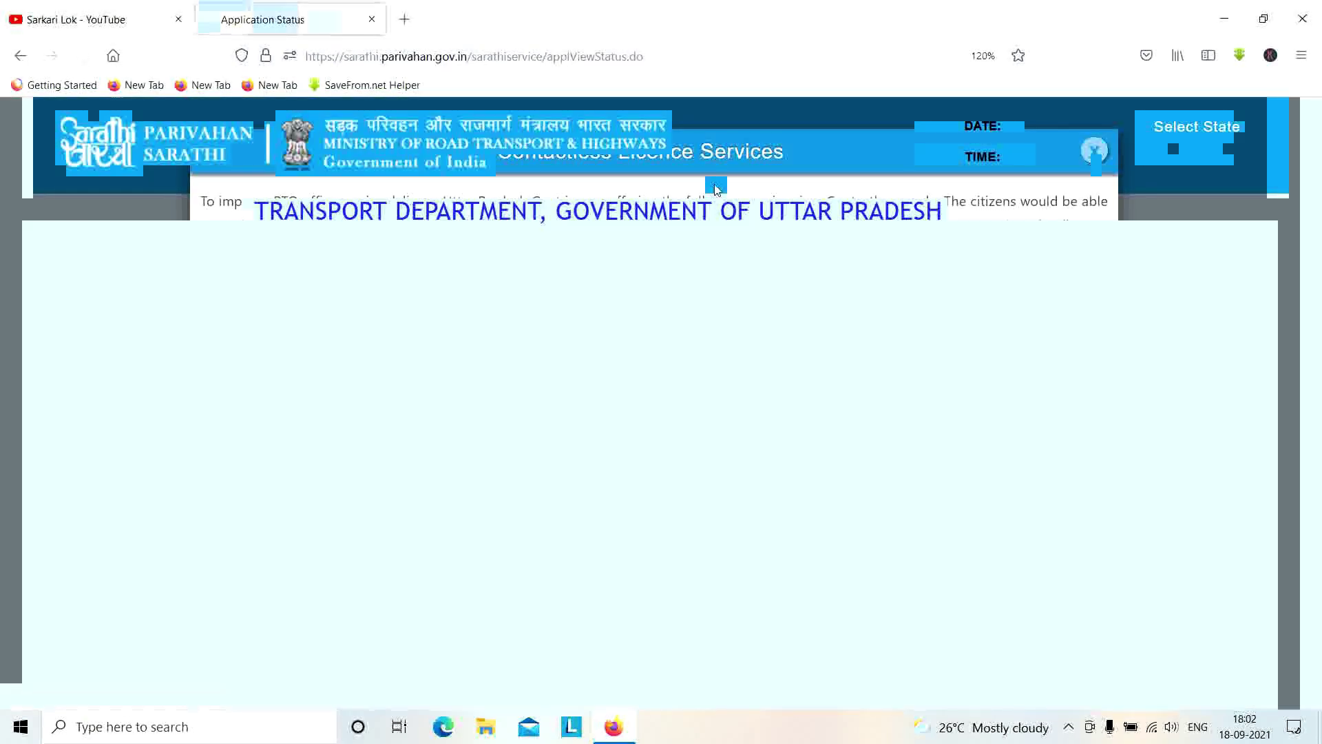
left_click(536, 451)
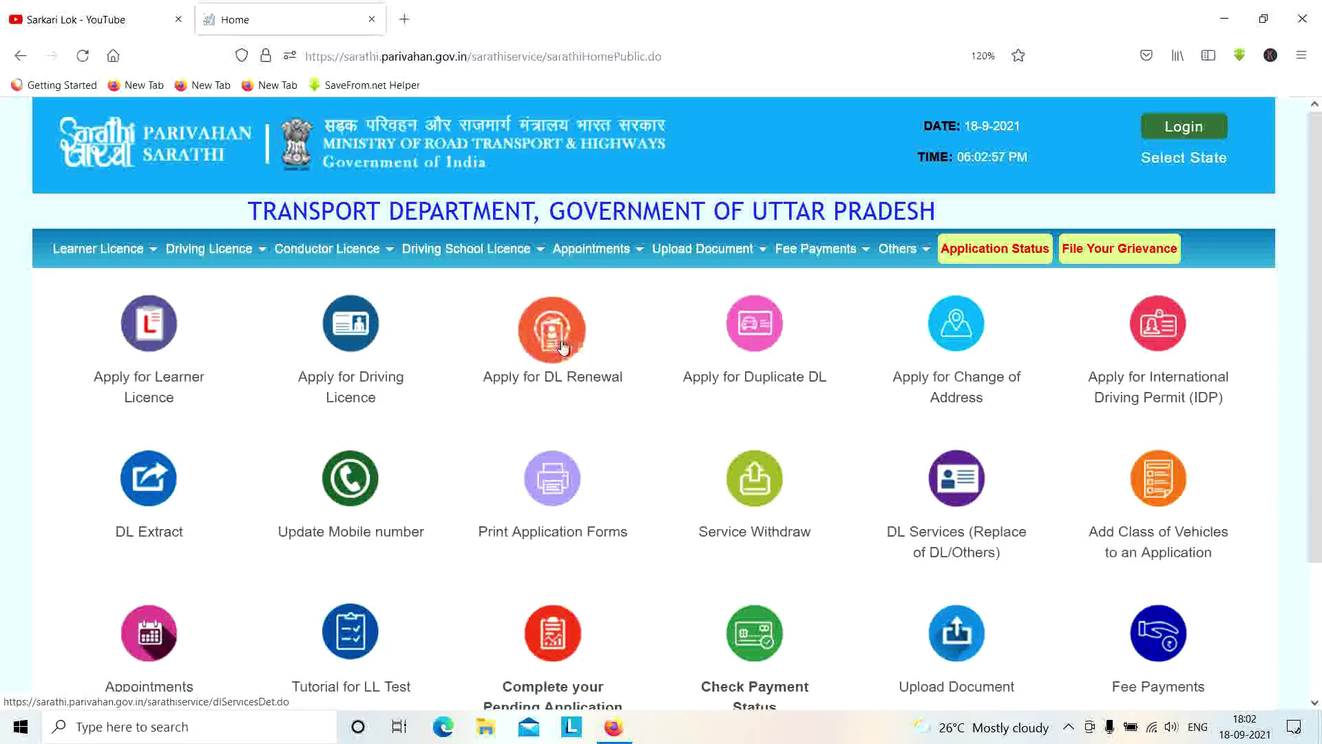
mouse_move(208, 249)
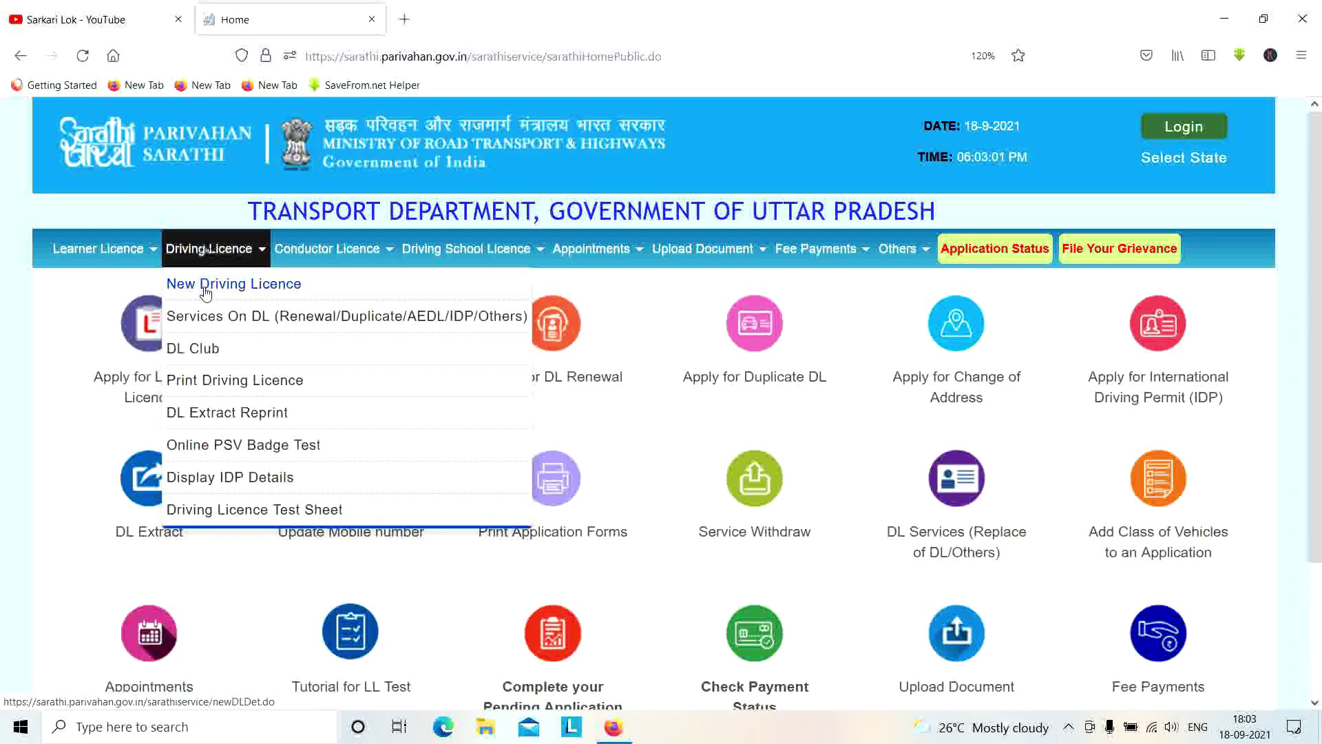
left_click(267, 329)
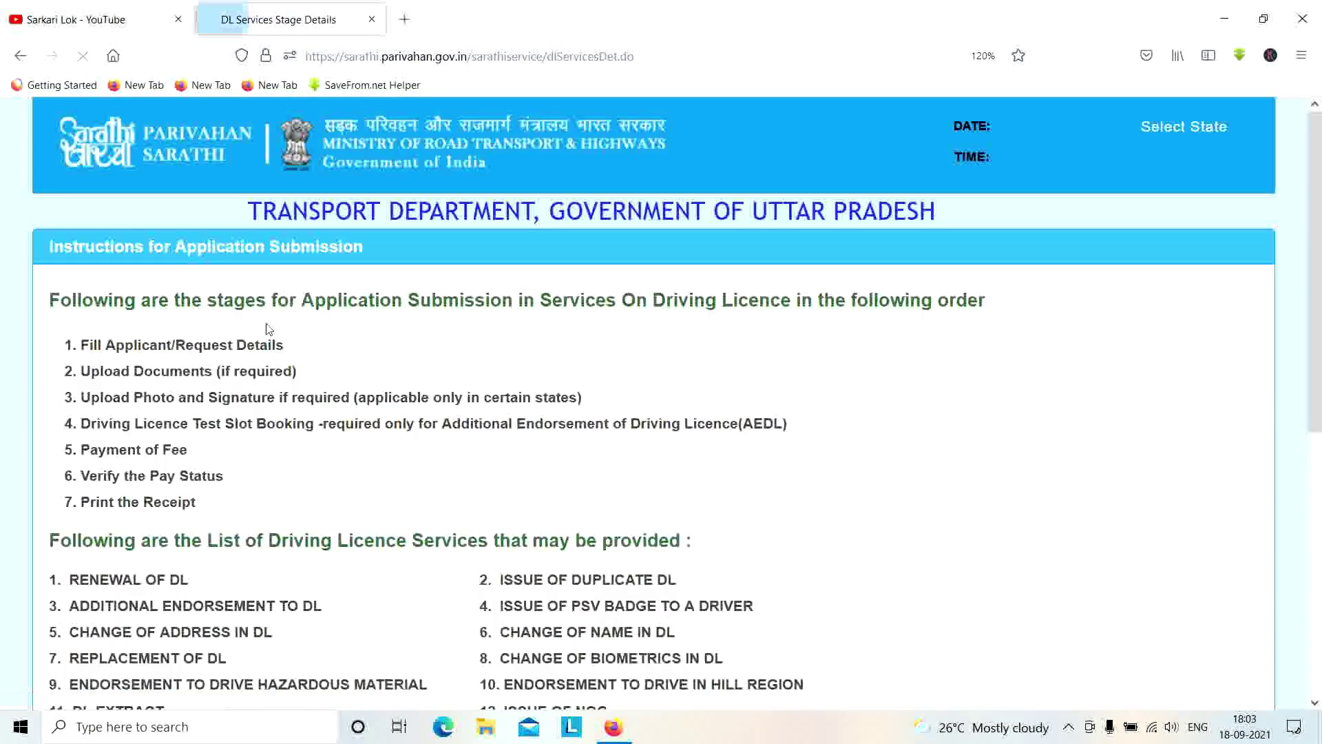
- Read the submission instructions, including the Form 1-A note for renewal applicants above 40, and continue to the application form
scroll(321, 334, "down", 3)
scroll(323, 336, "down", 5)
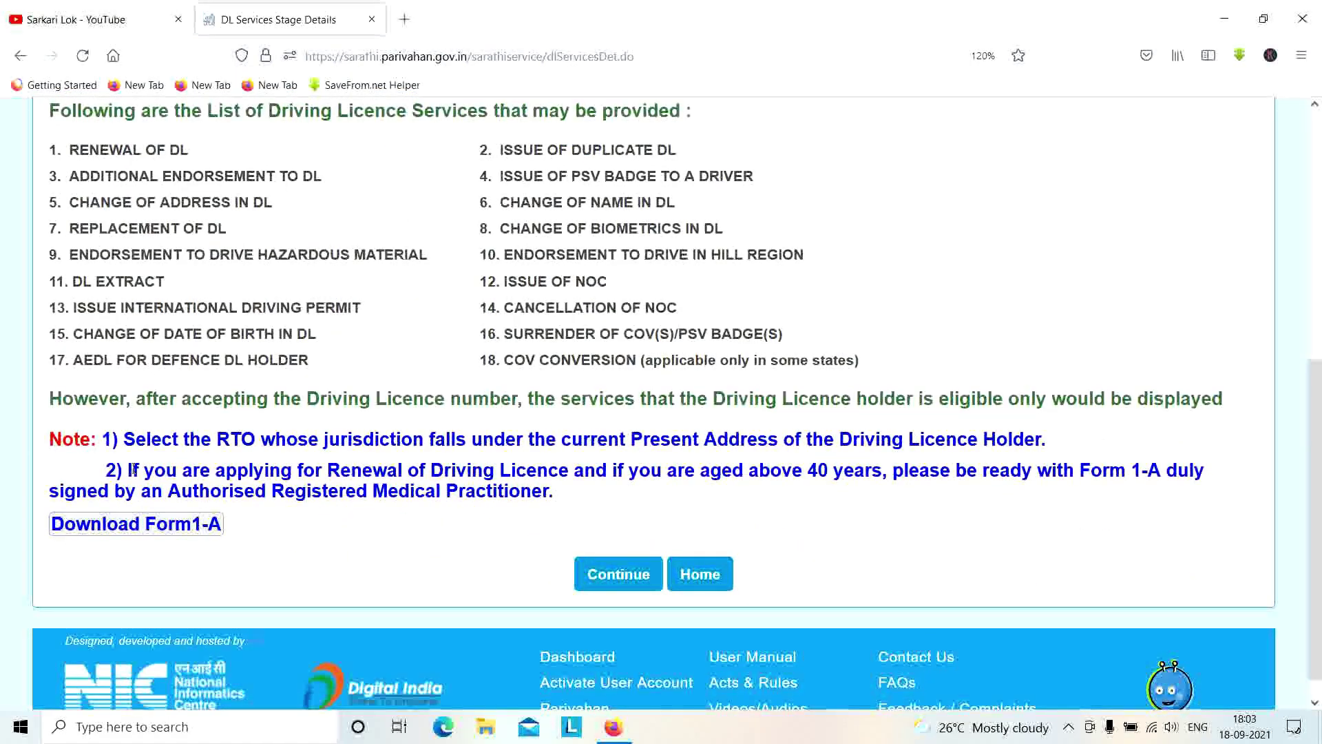
left_click_drag(130, 470, 617, 489)
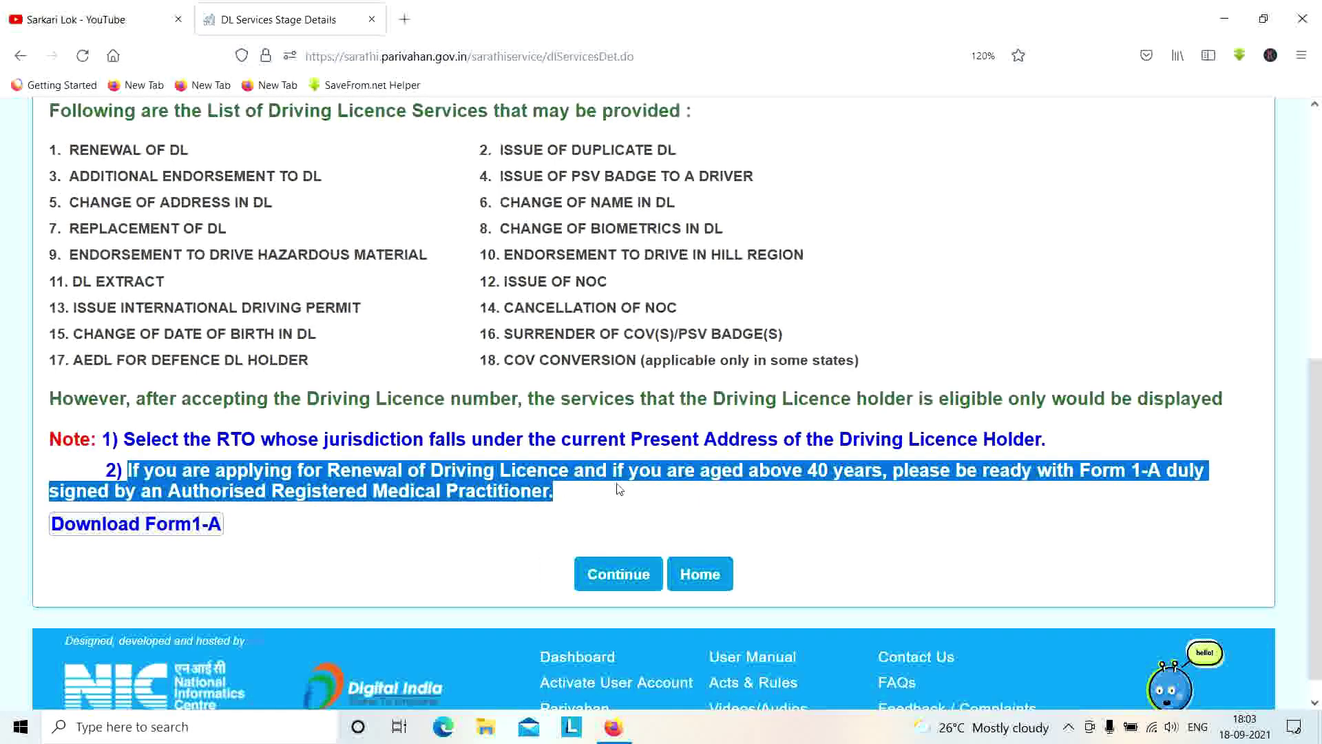
left_click(480, 566)
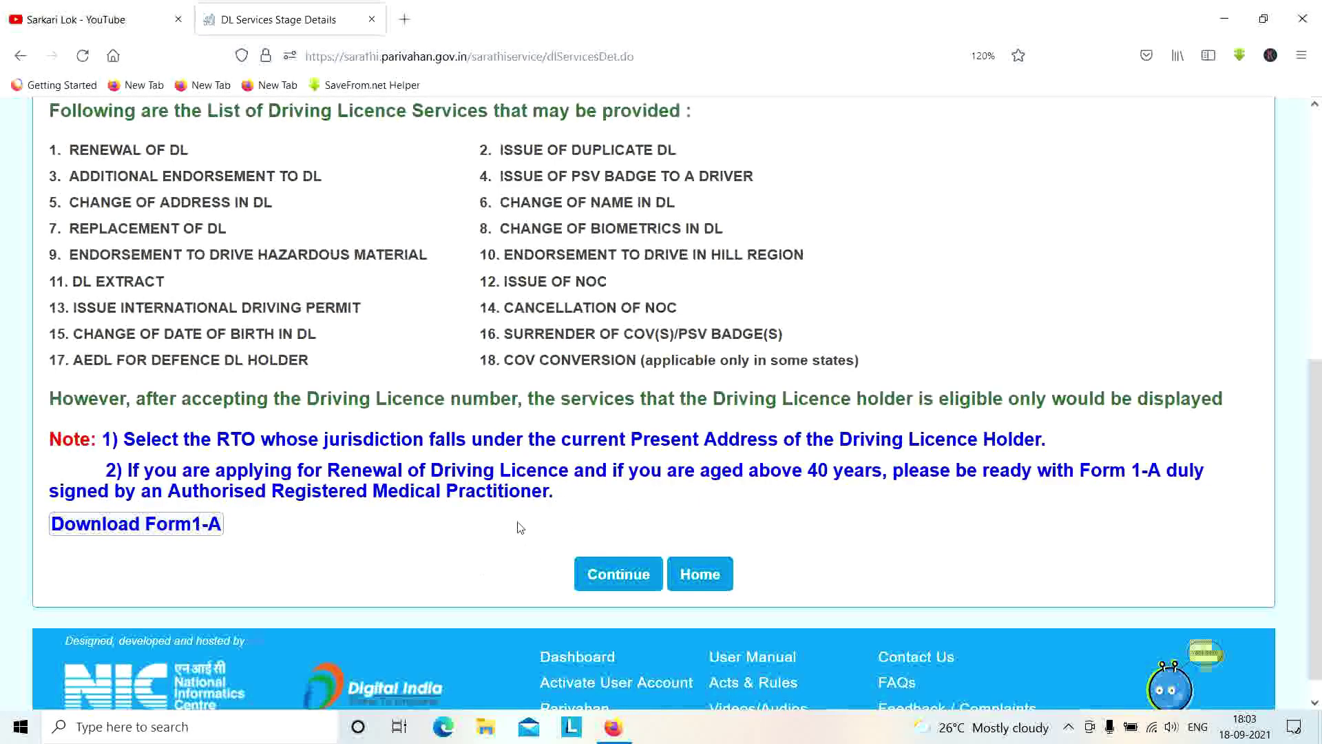
scroll(625, 522, "up", 4)
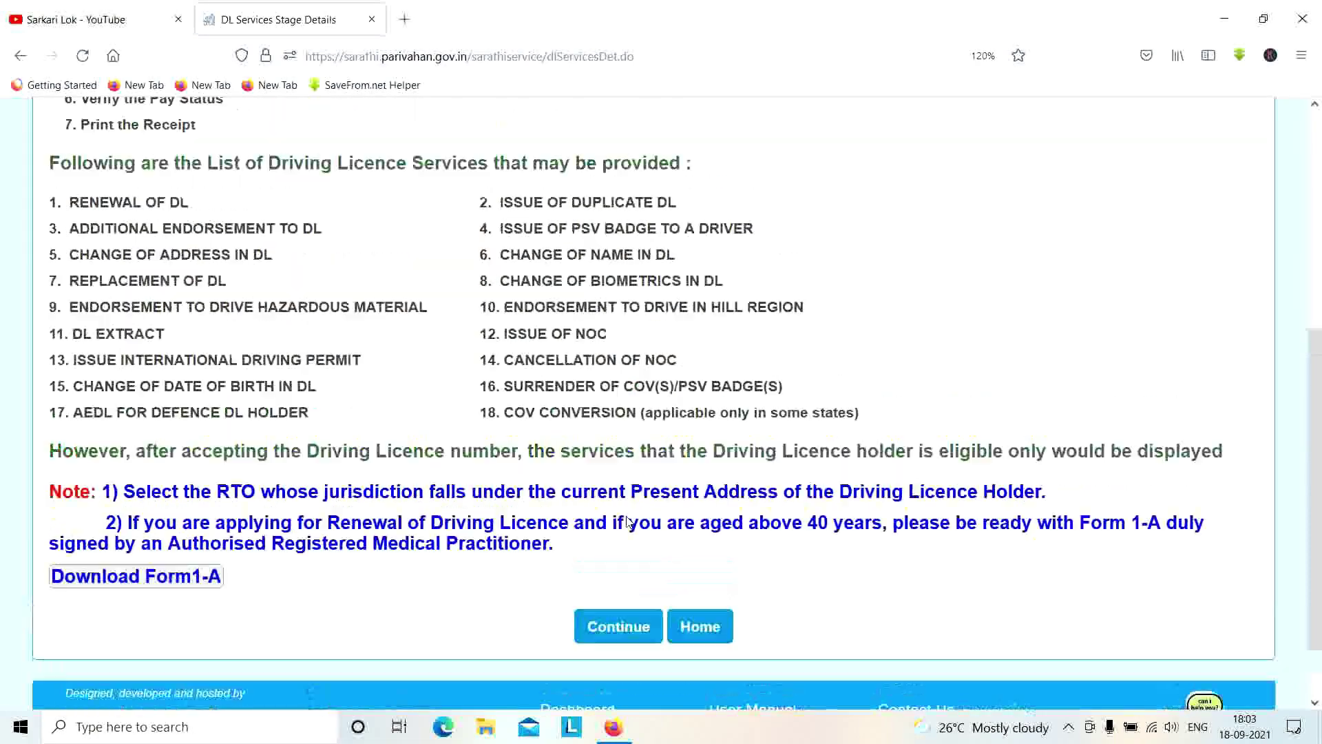
scroll(627, 519, "down", 4)
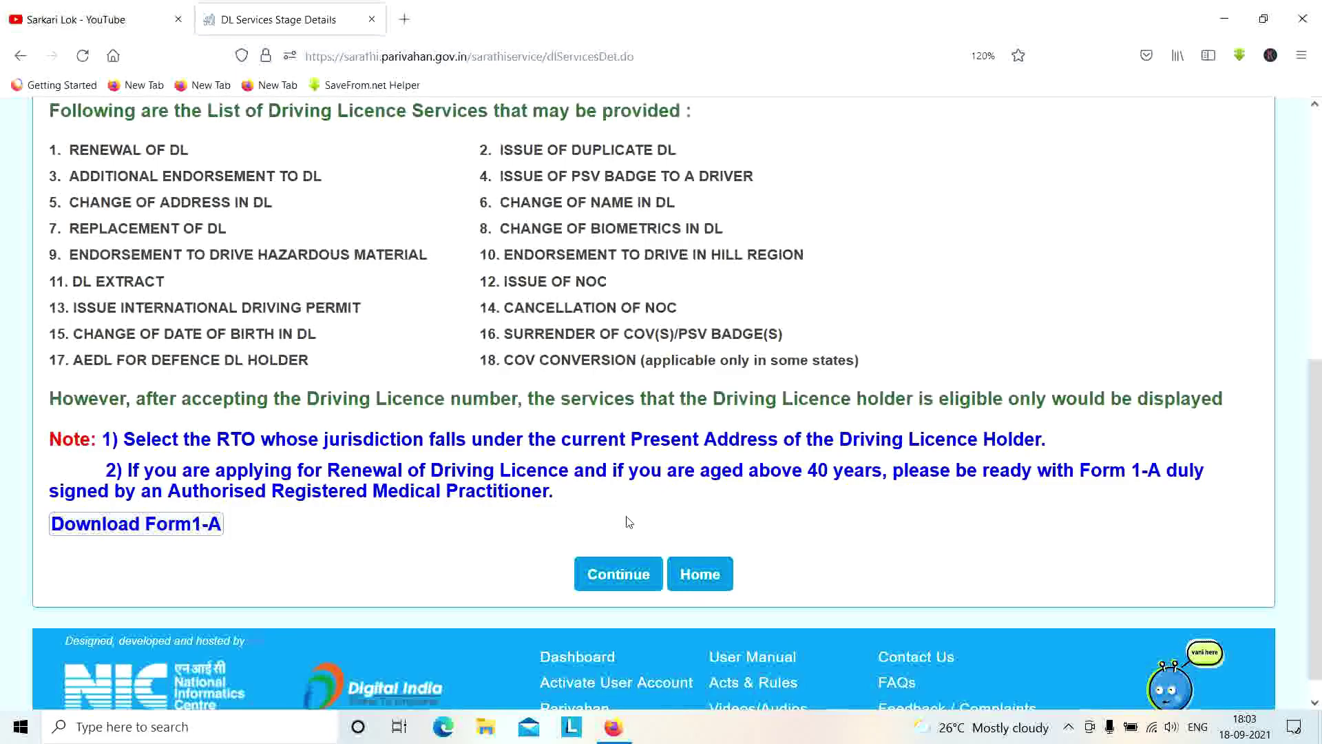
scroll(482, 571, "down", 1)
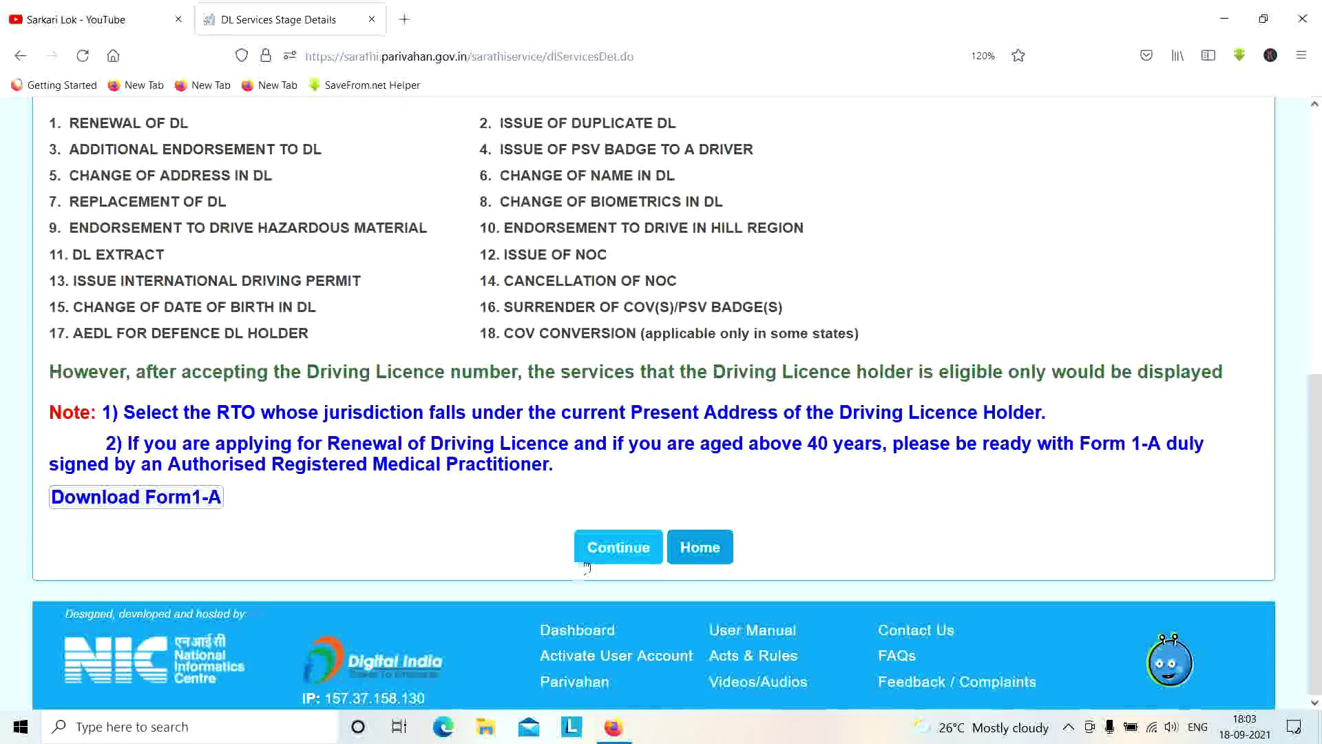
left_click(647, 548)
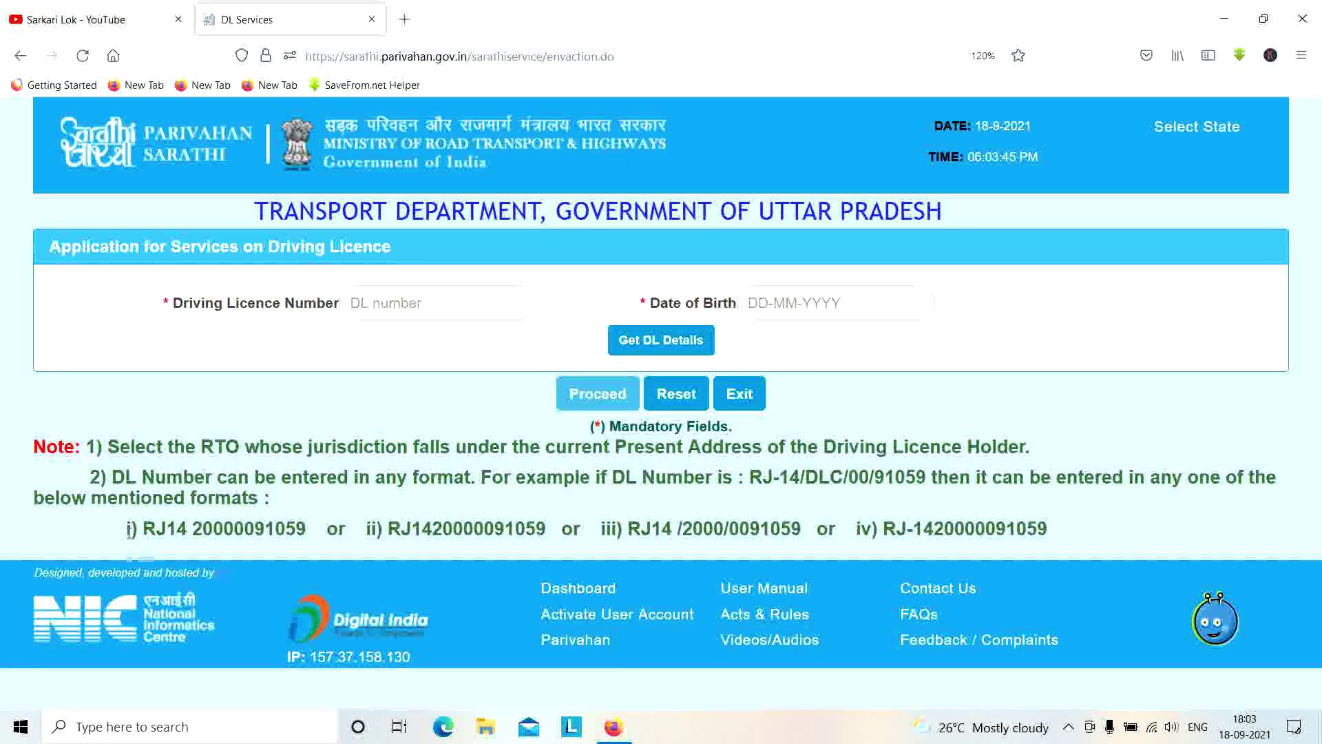
- Check the accepted licence number formats and proceed with the details confirmed as YES, category General and RTO GAUTAMBUDHNAGAR
left_click_drag(138, 530, 1059, 534)
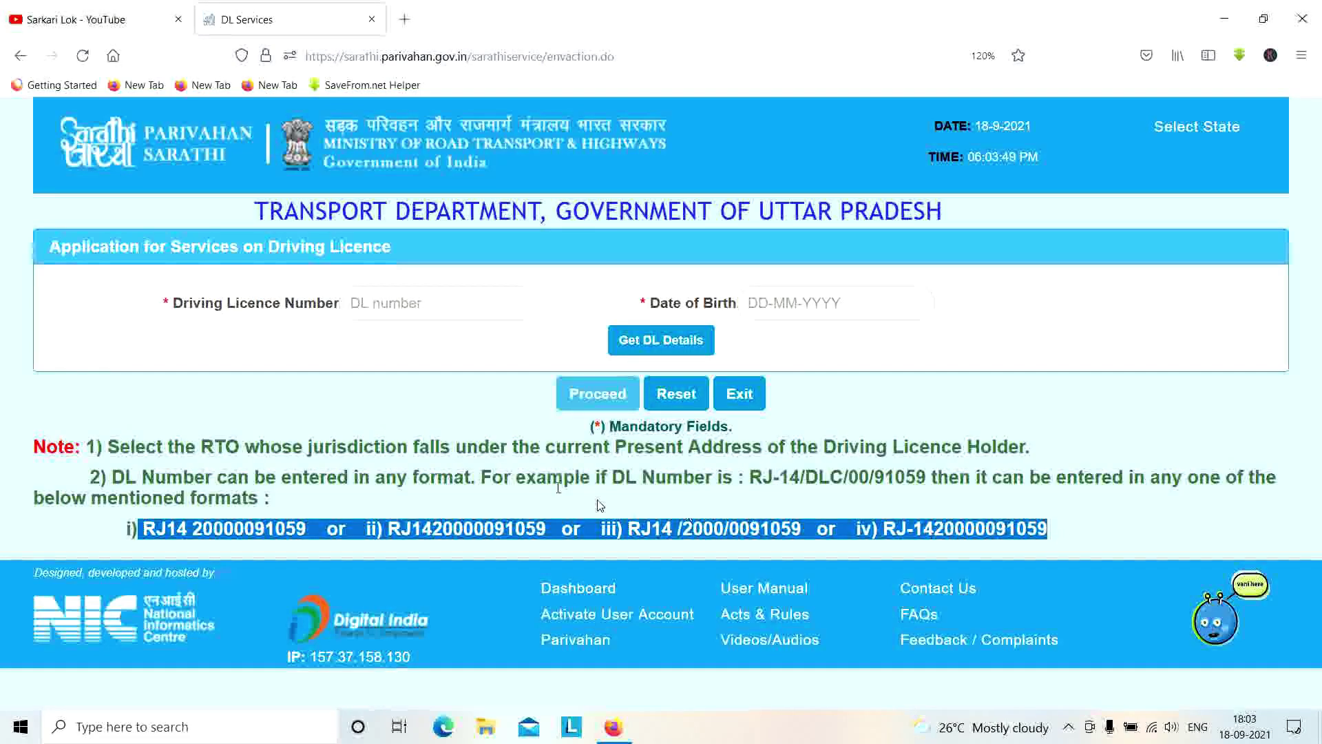
left_click(484, 429)
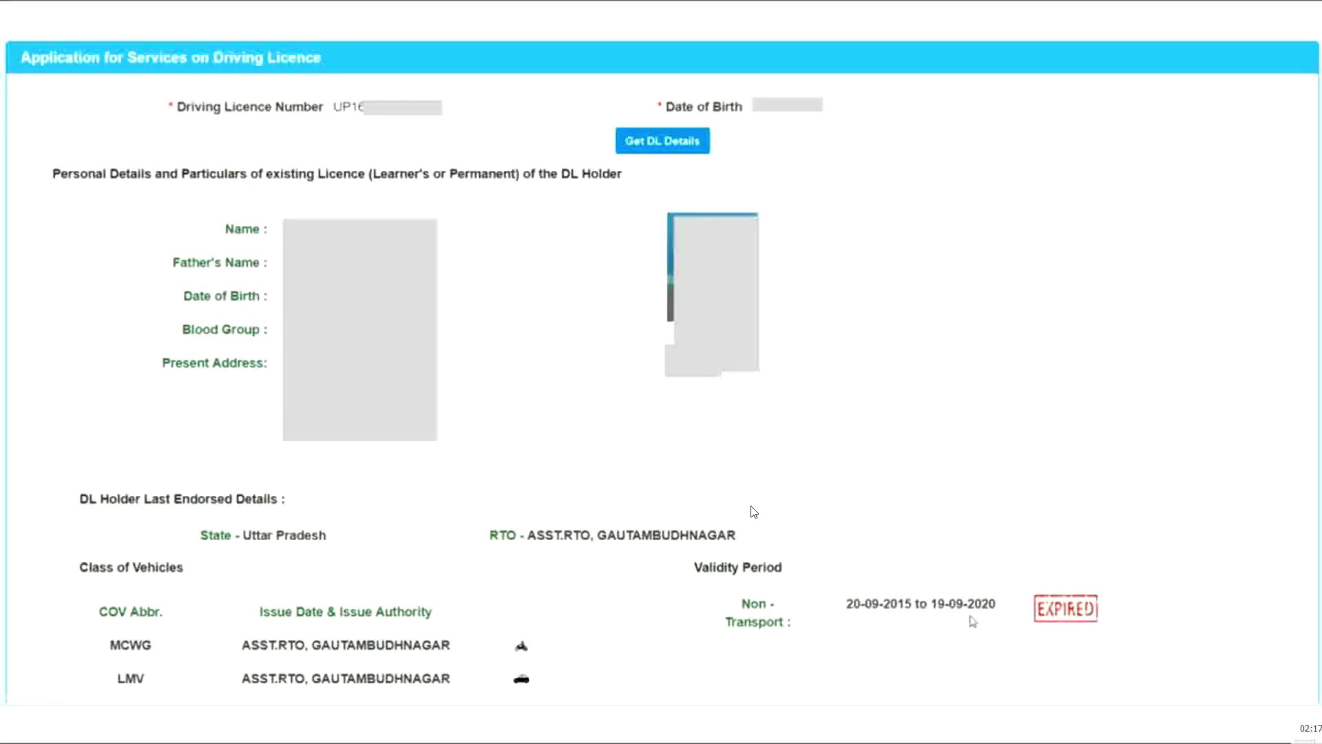
scroll(692, 337, "down", 5)
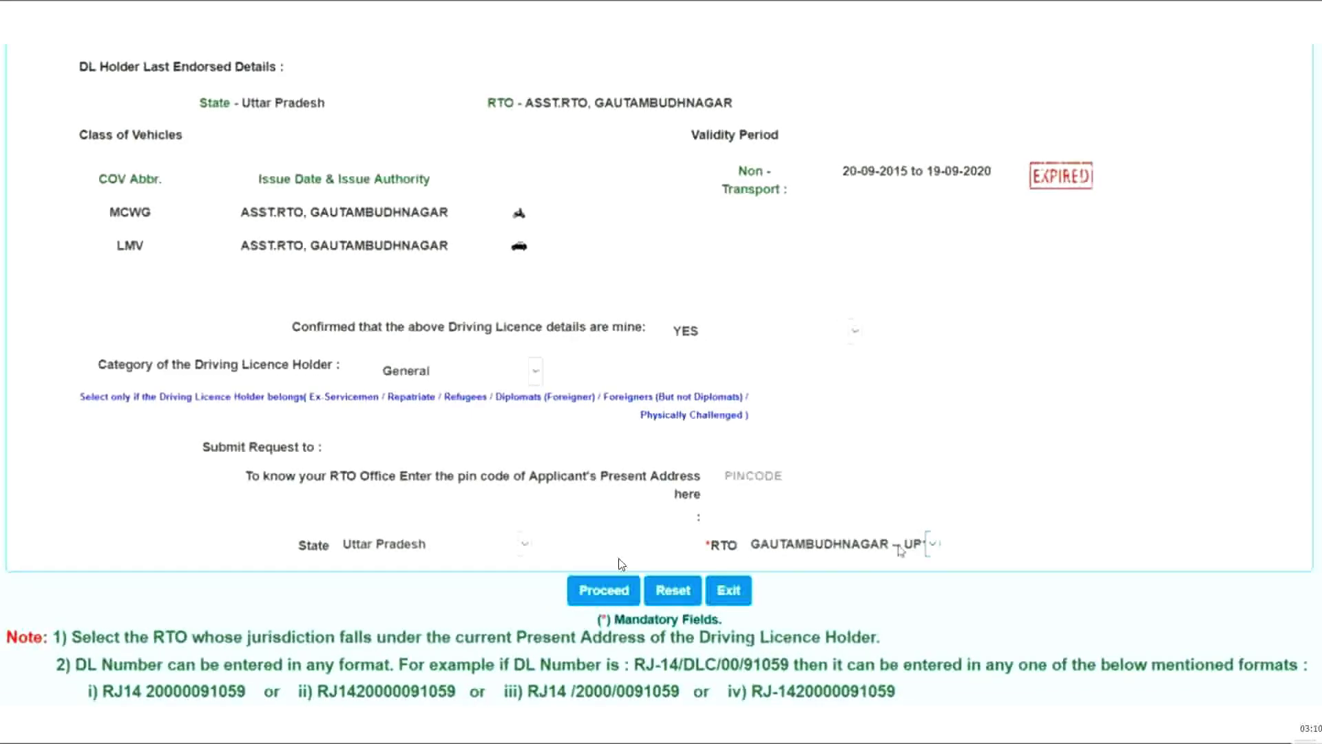
left_click(597, 585)
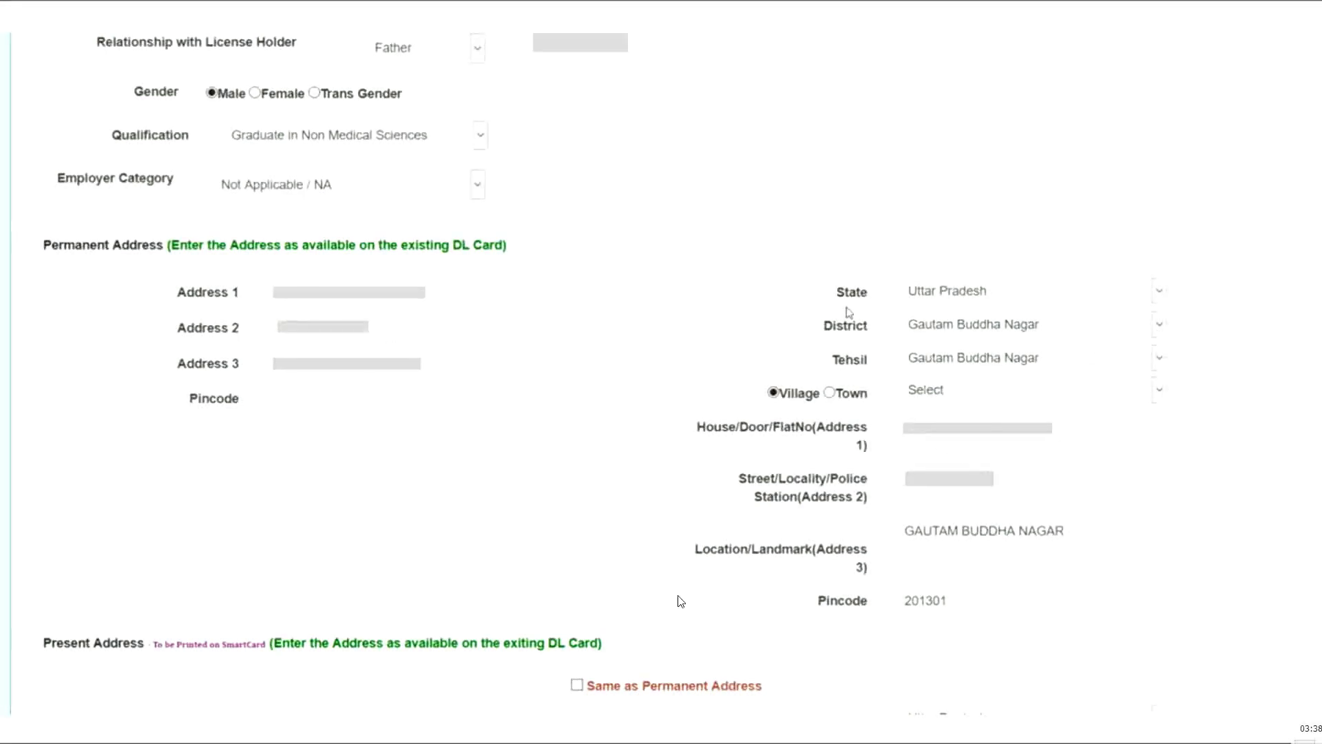
- Mark the licence holder's present address as Same as Permanent Address
left_click(582, 687)
scroll(406, 321, "down", 5)
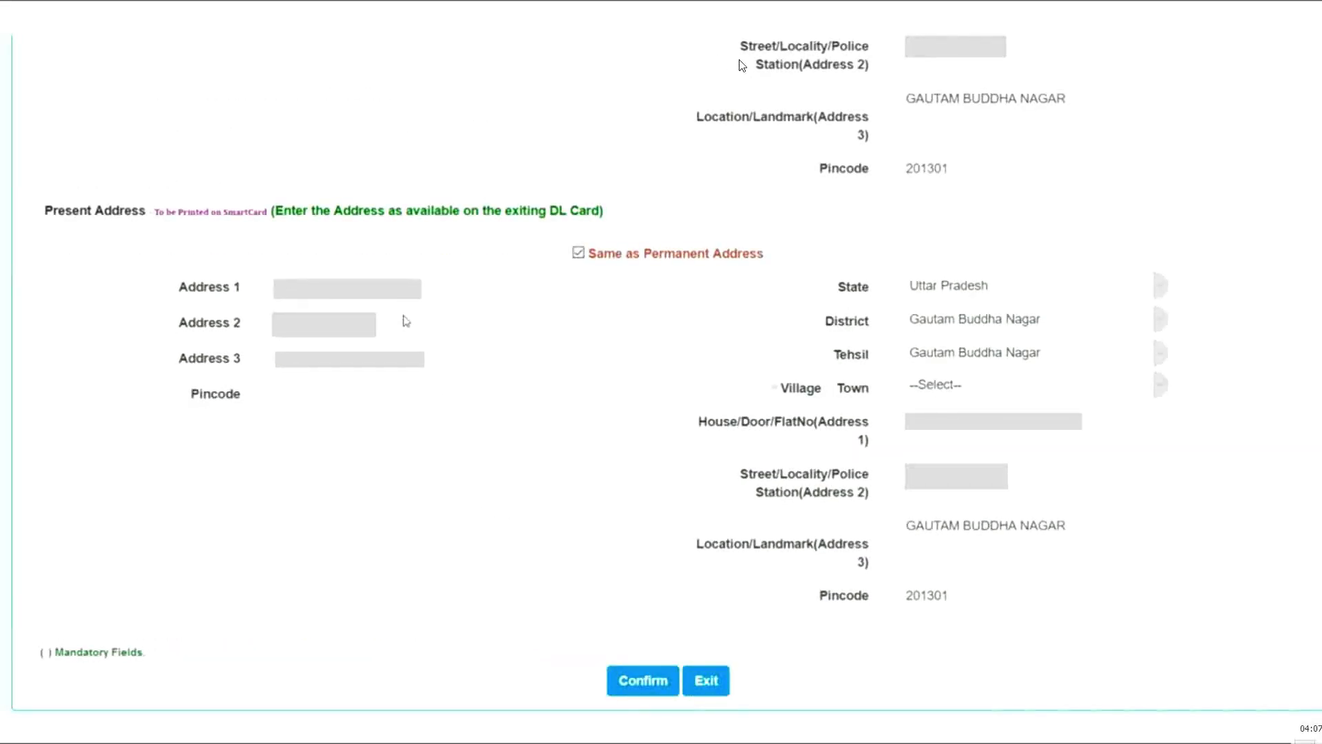
left_click(578, 253)
left_click(578, 253)
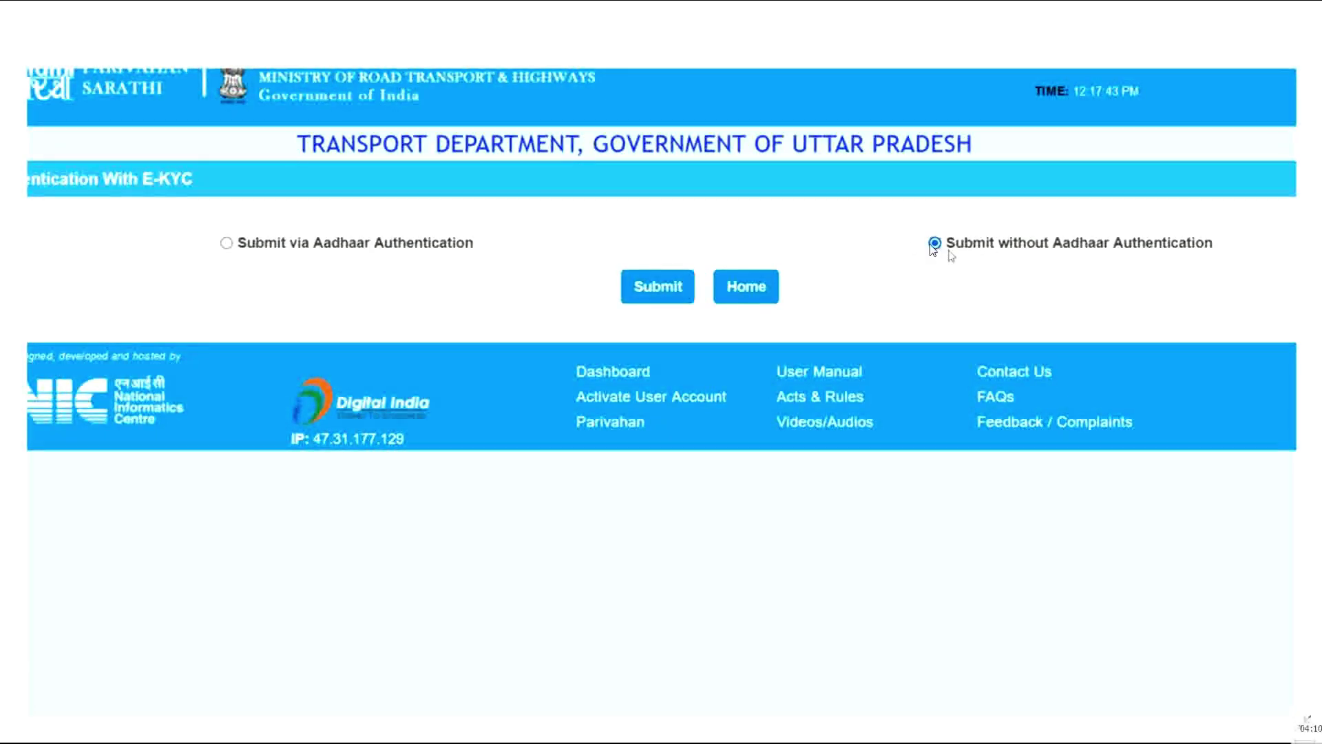
- Submit without Aadhaar Authentication, and request the RENEWAL OF DL service for the licence
left_click(658, 287)
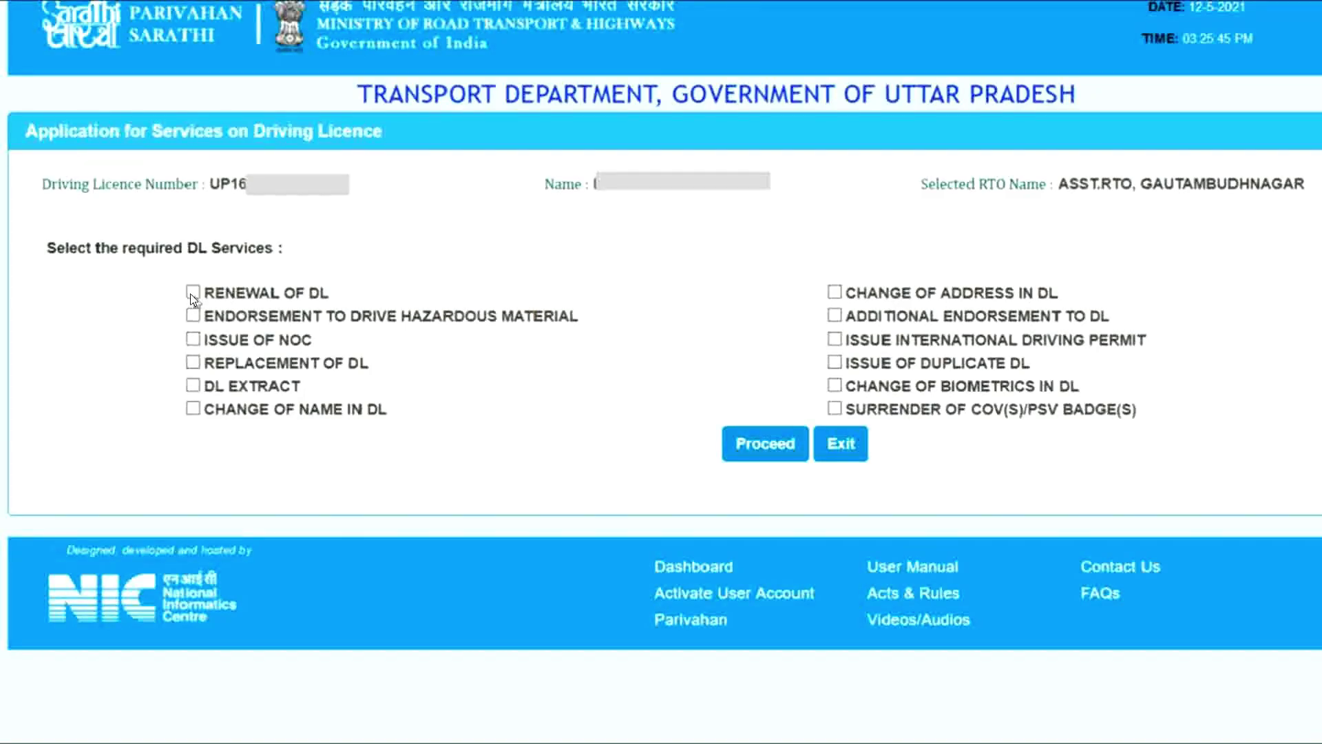
left_click(194, 293)
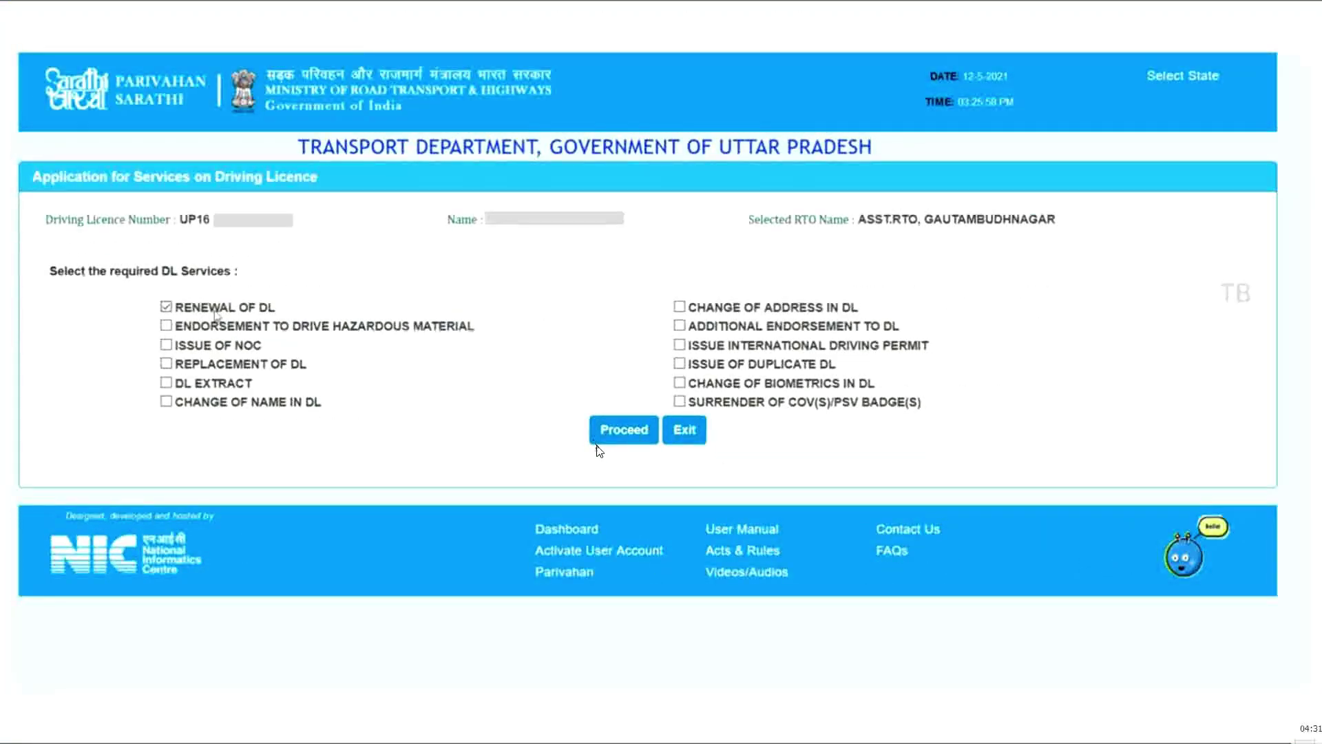
left_click(612, 434)
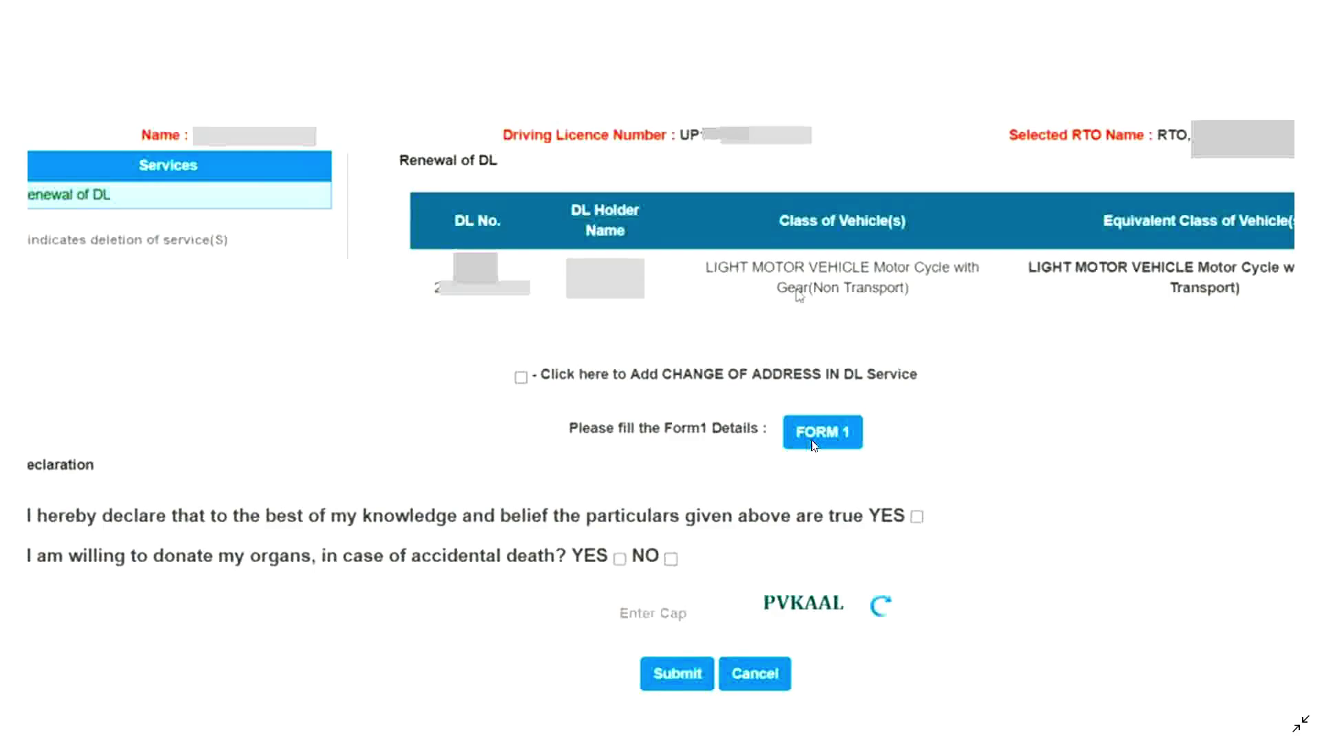
- Submit the Form 1 physical fitness declaration with Yes for question (b), No for all others, and the declaration ticked
left_click(807, 444)
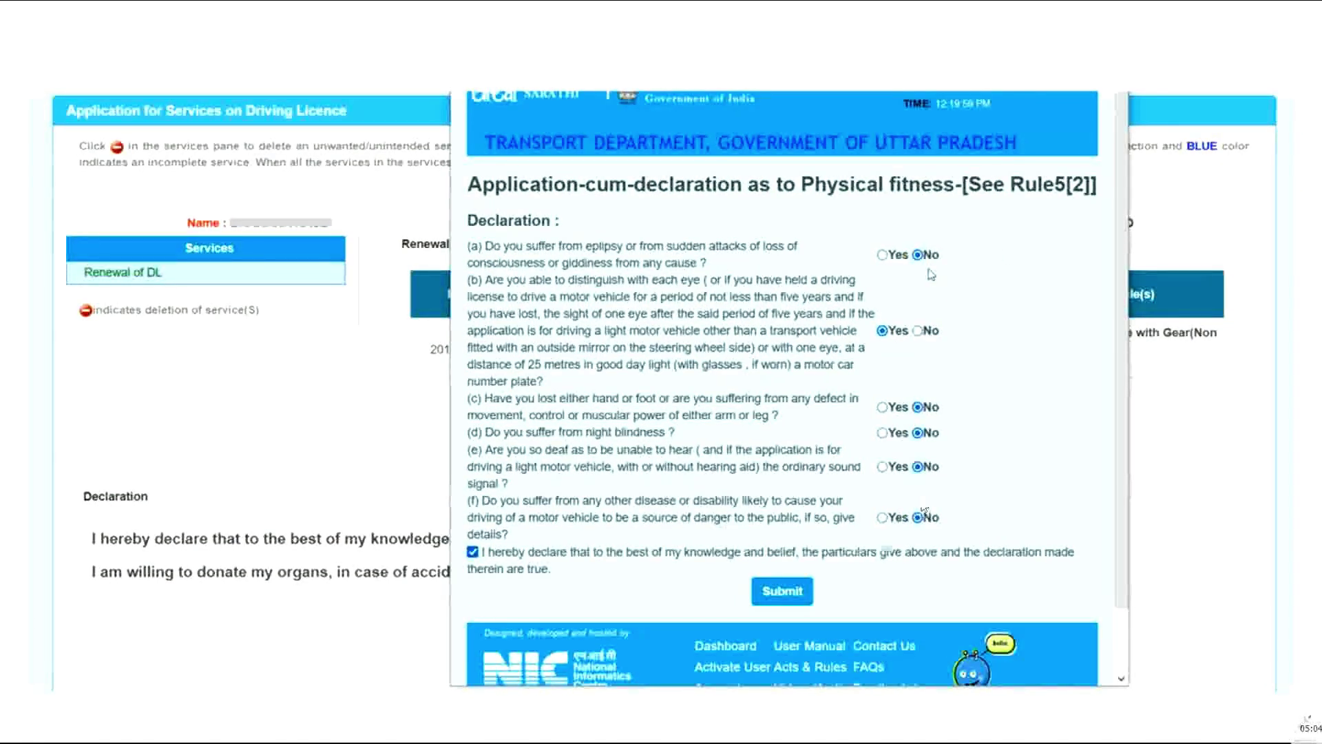
left_click(782, 592)
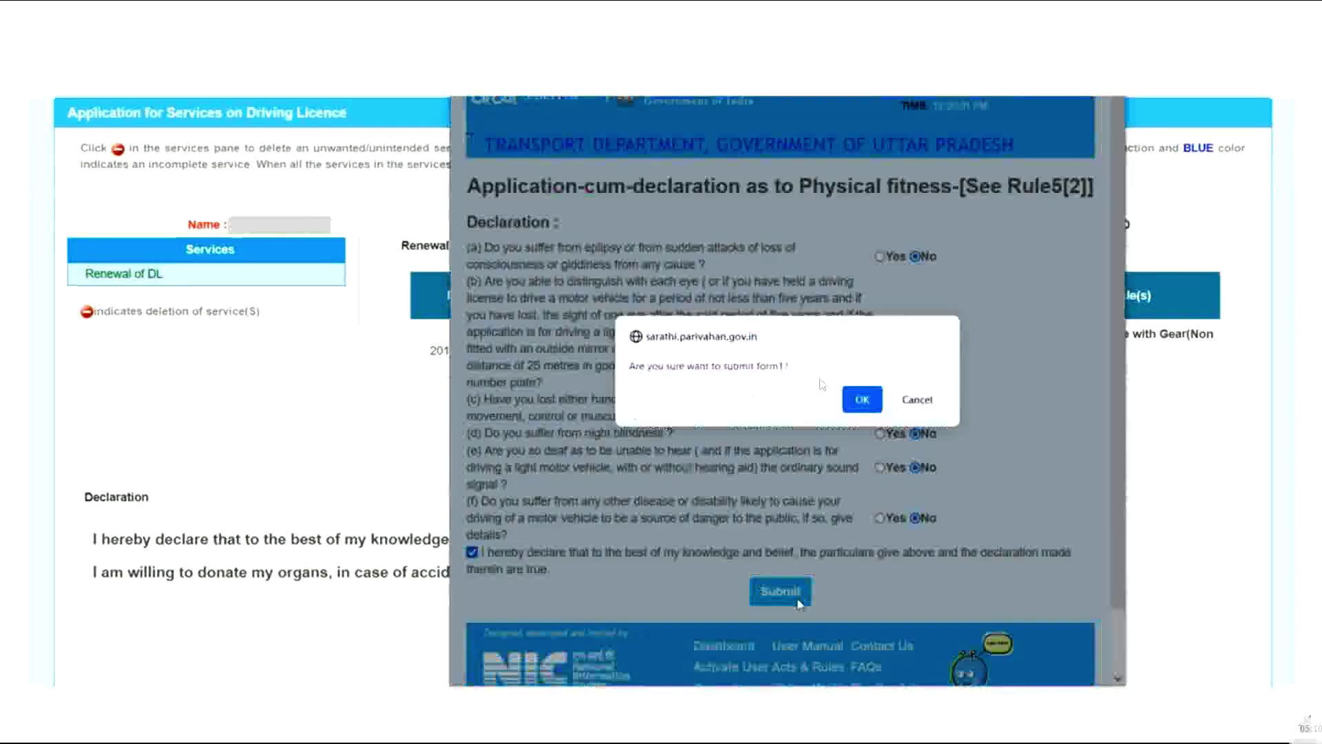
left_click(855, 402)
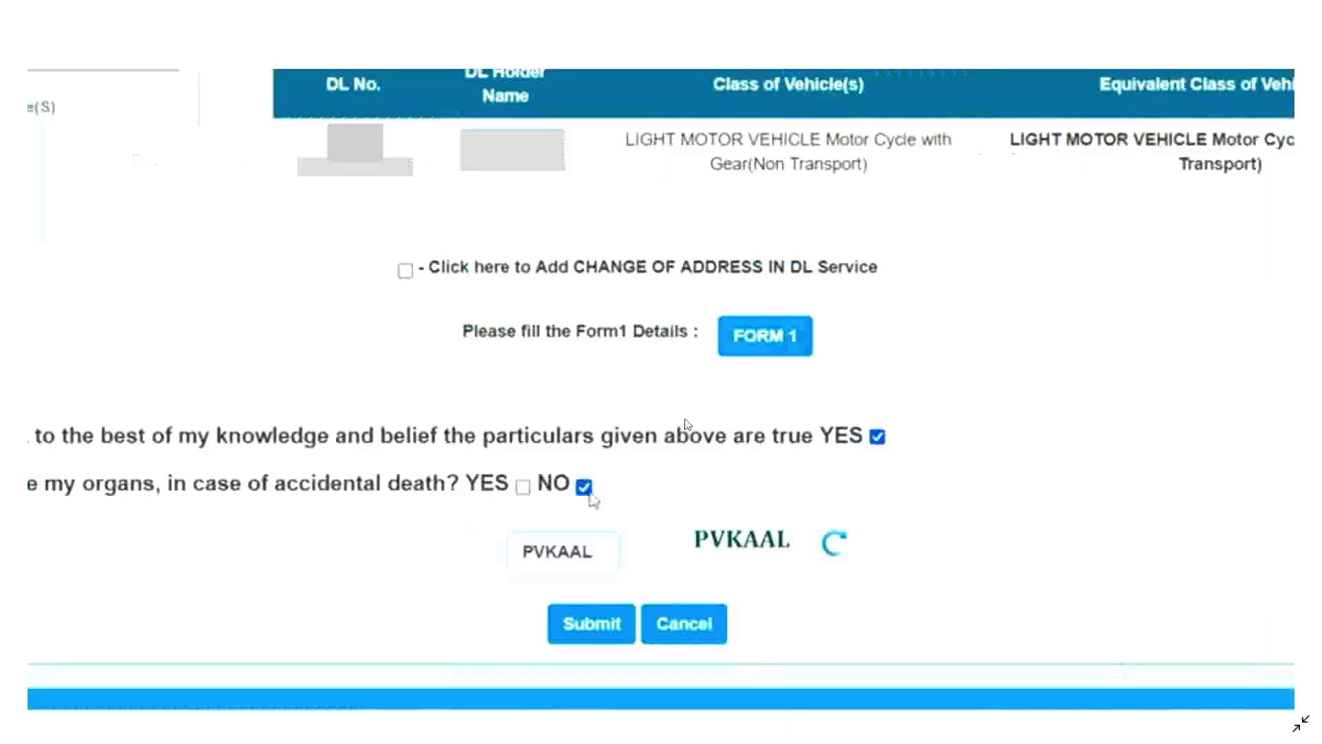
- Submit the renewal application with the declaration accepted as YES, organ donation set to NO and the captcha filled in
left_click(800, 286)
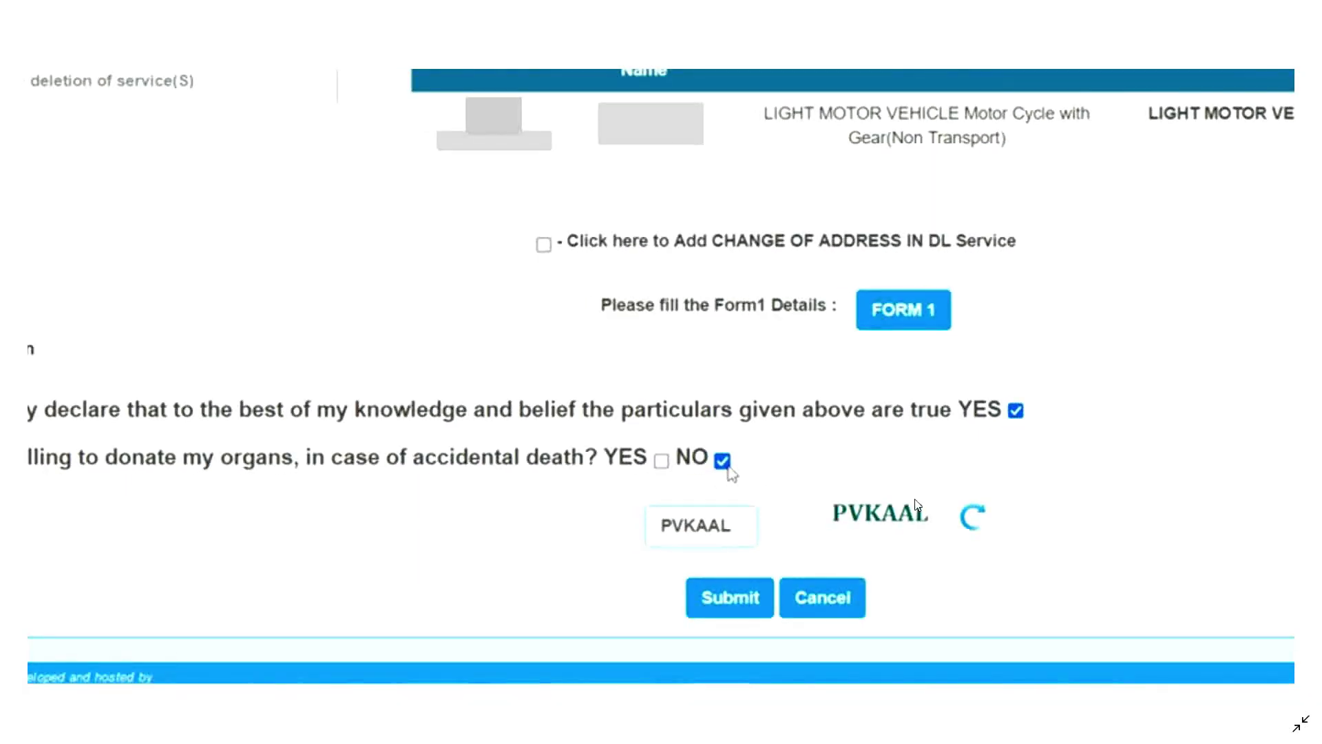
left_click(712, 596)
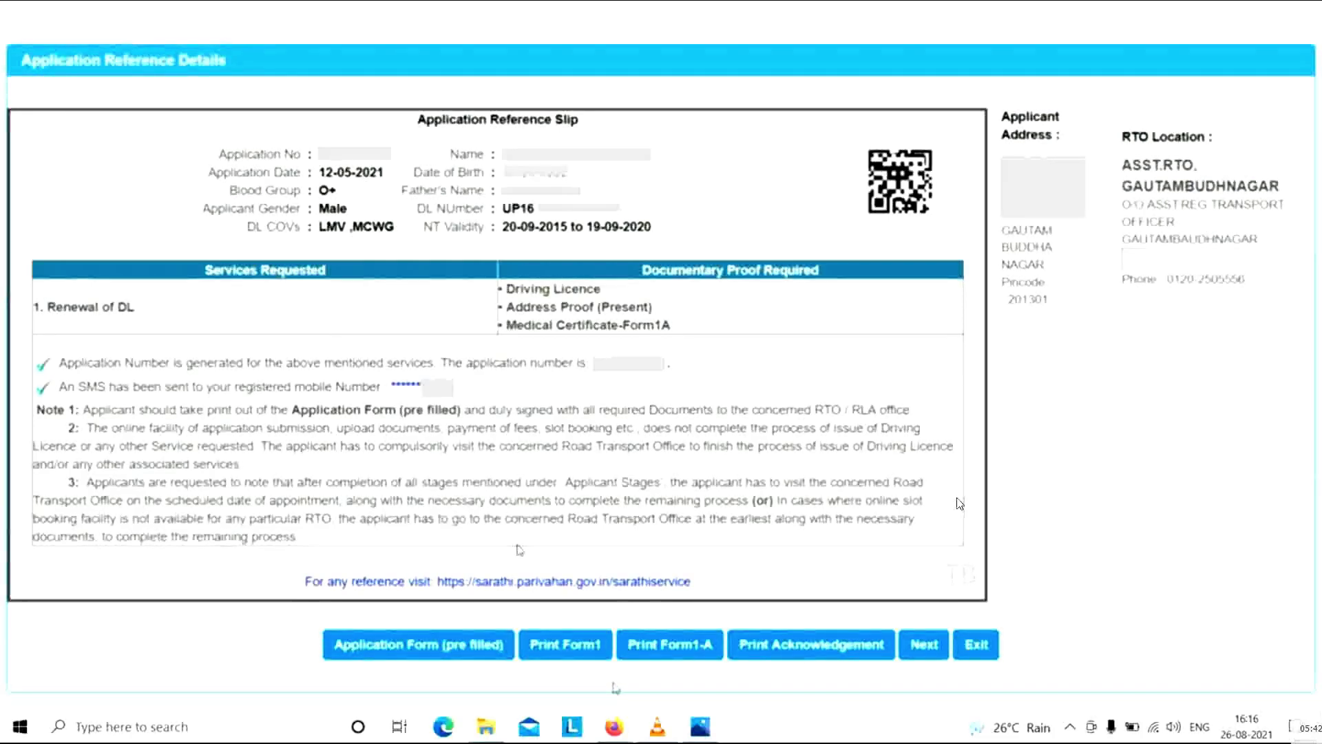
- Continue from the application reference slip to the application status page and its list of stages to complete
left_click(923, 644)
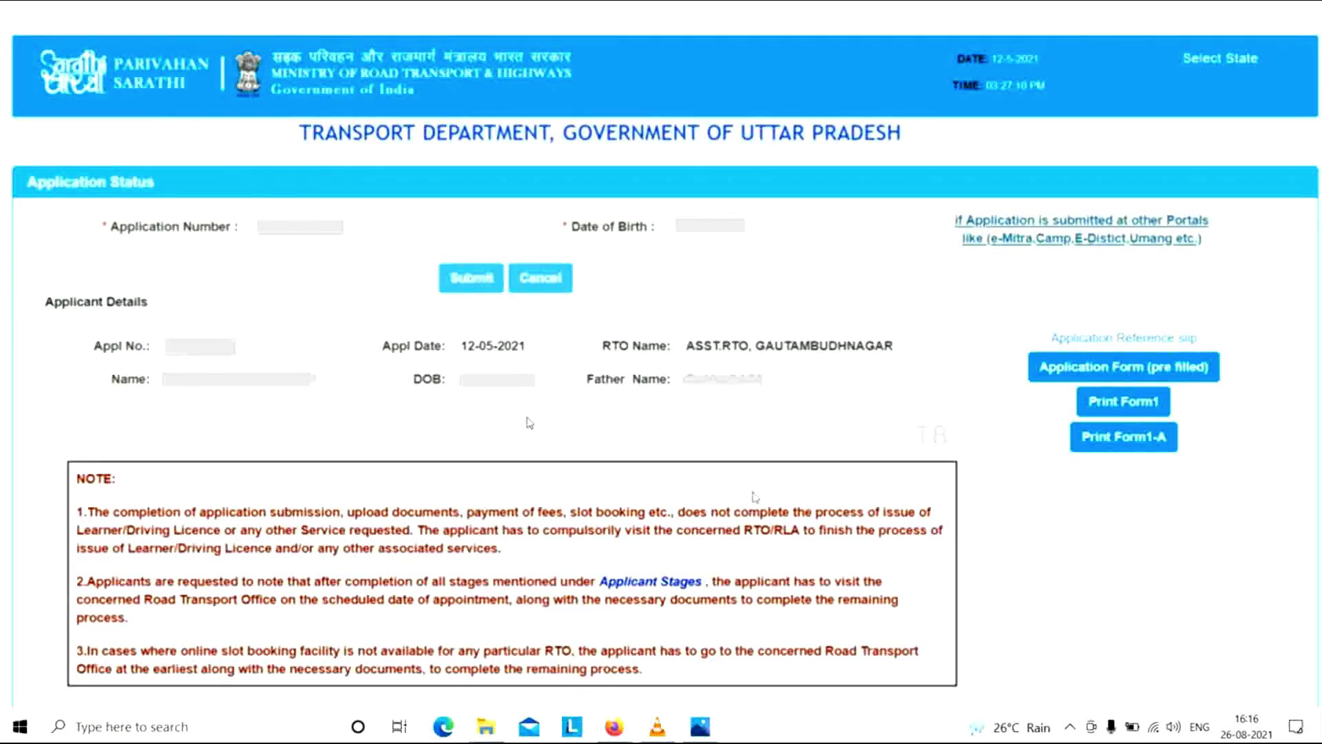
scroll(529, 423, "down", 10)
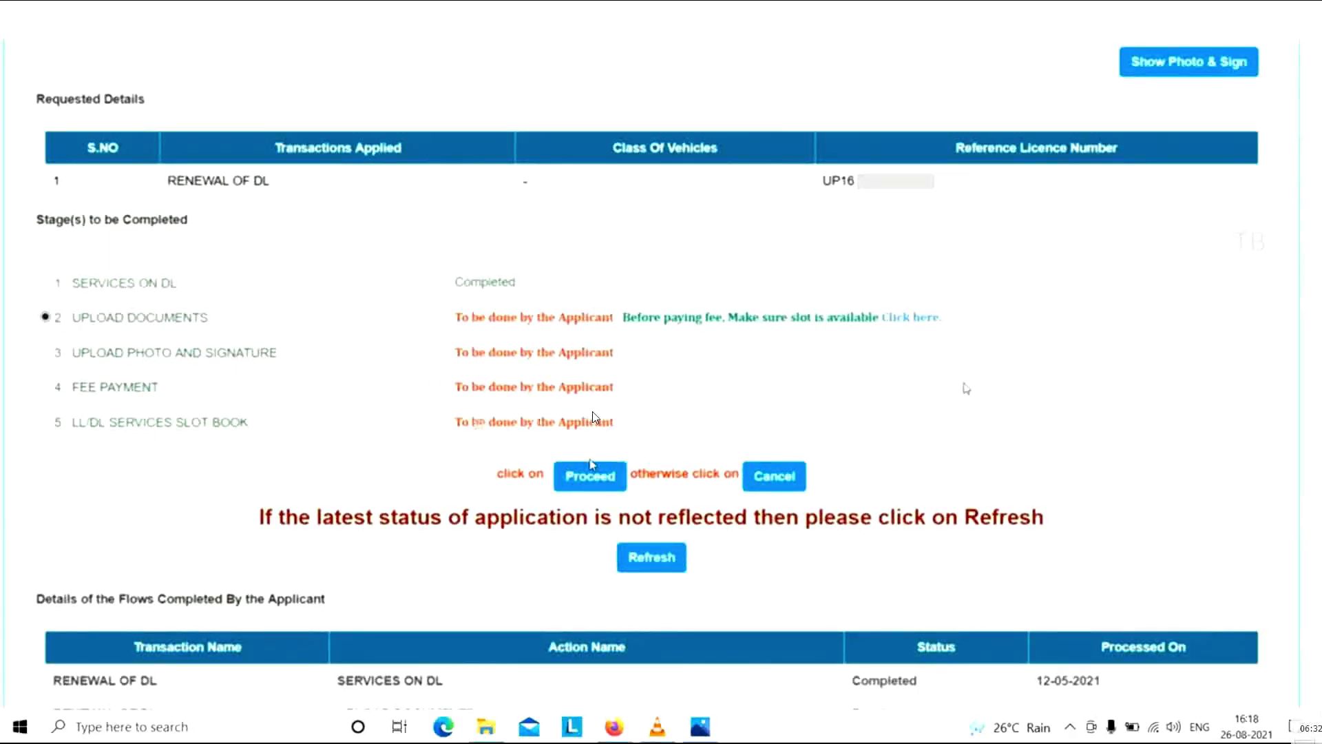
- Complete the Upload Documents stage with Aadhar Card With DOB as present address proof and the Driving License as driving licence proof
left_click(590, 475)
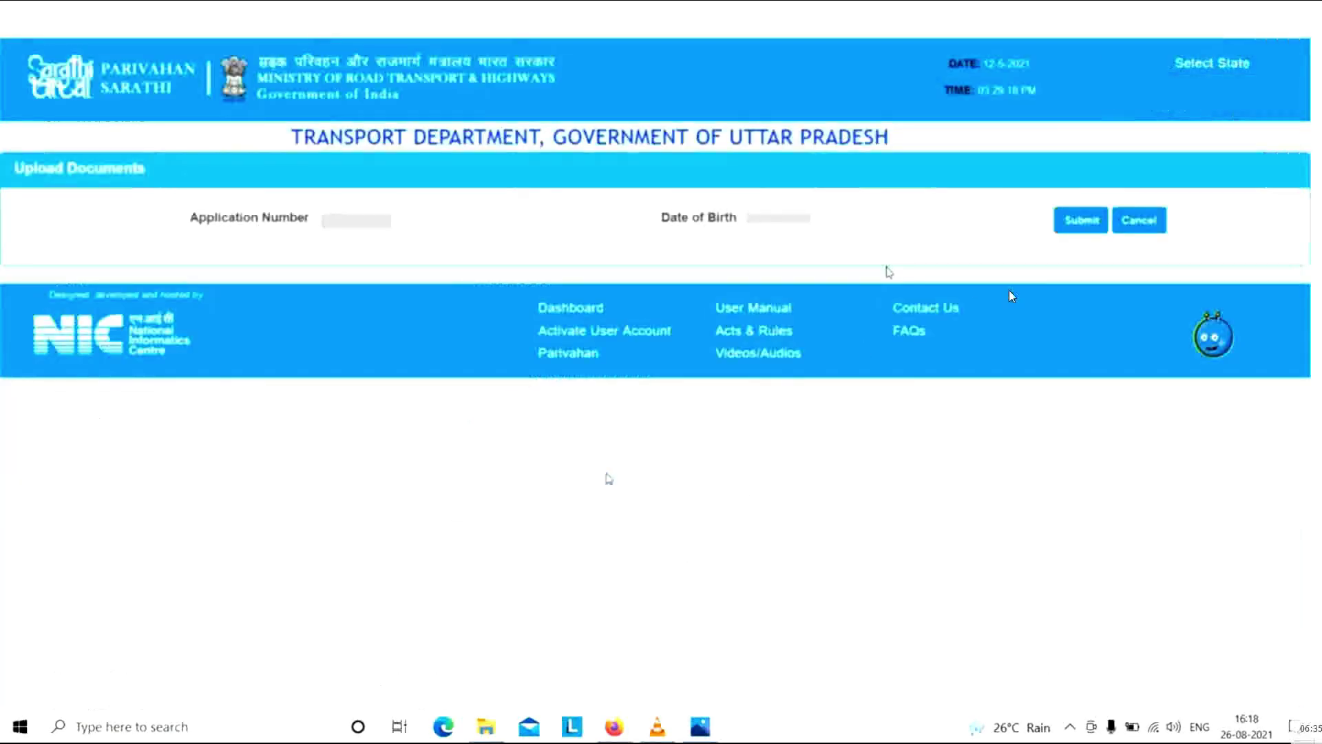
left_click(1068, 224)
left_click(824, 360)
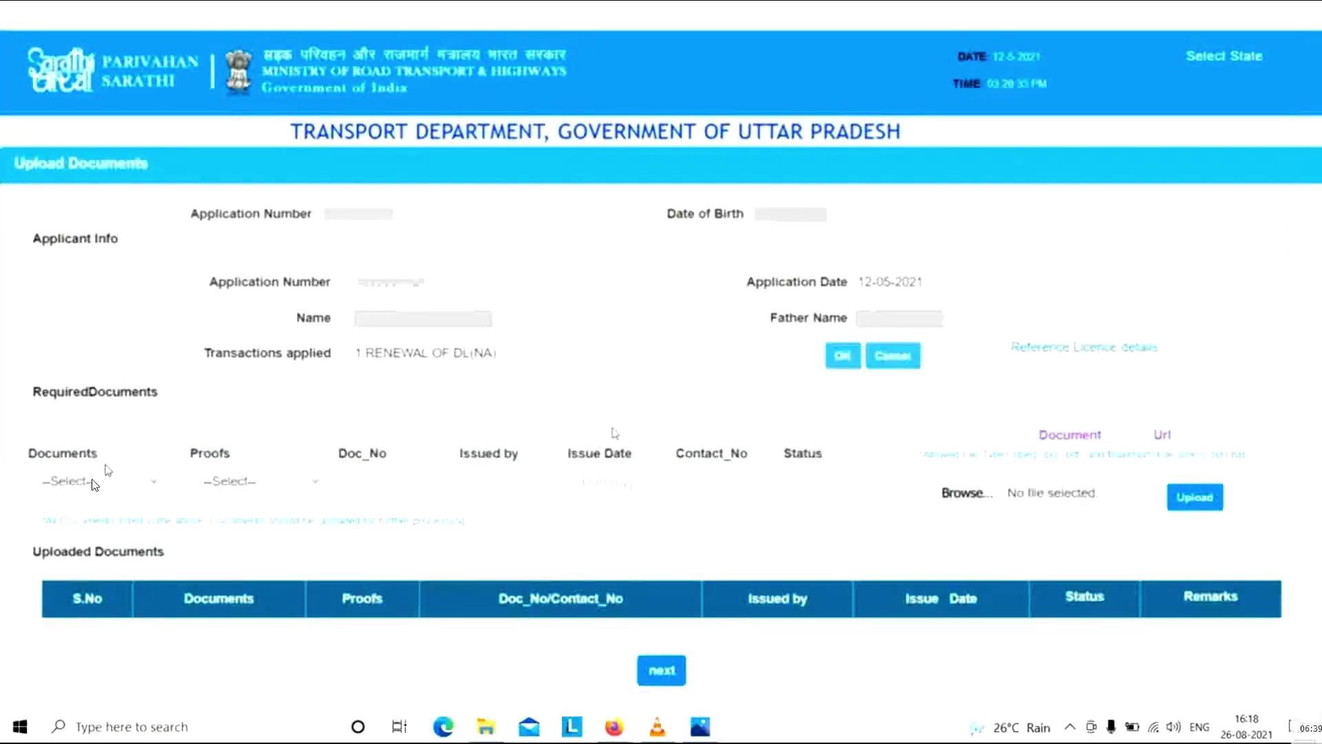
left_click(90, 483)
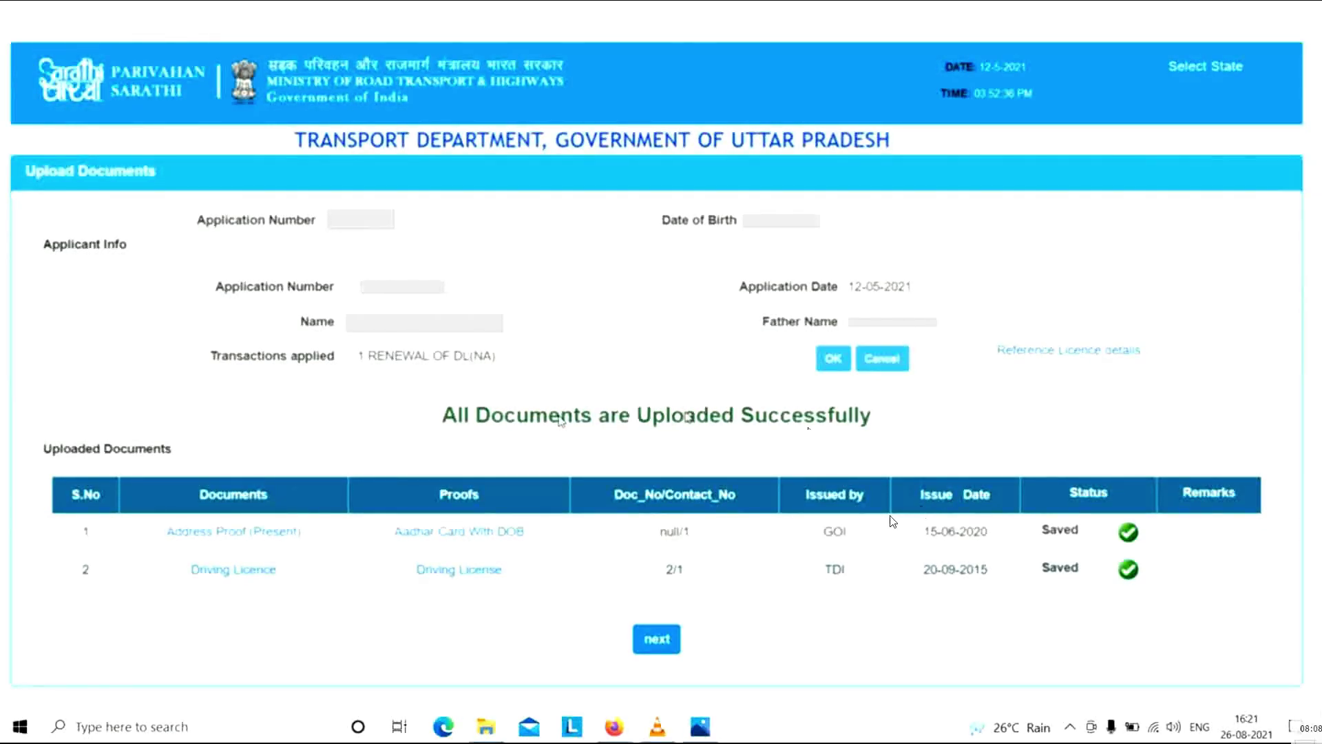
left_click(654, 643)
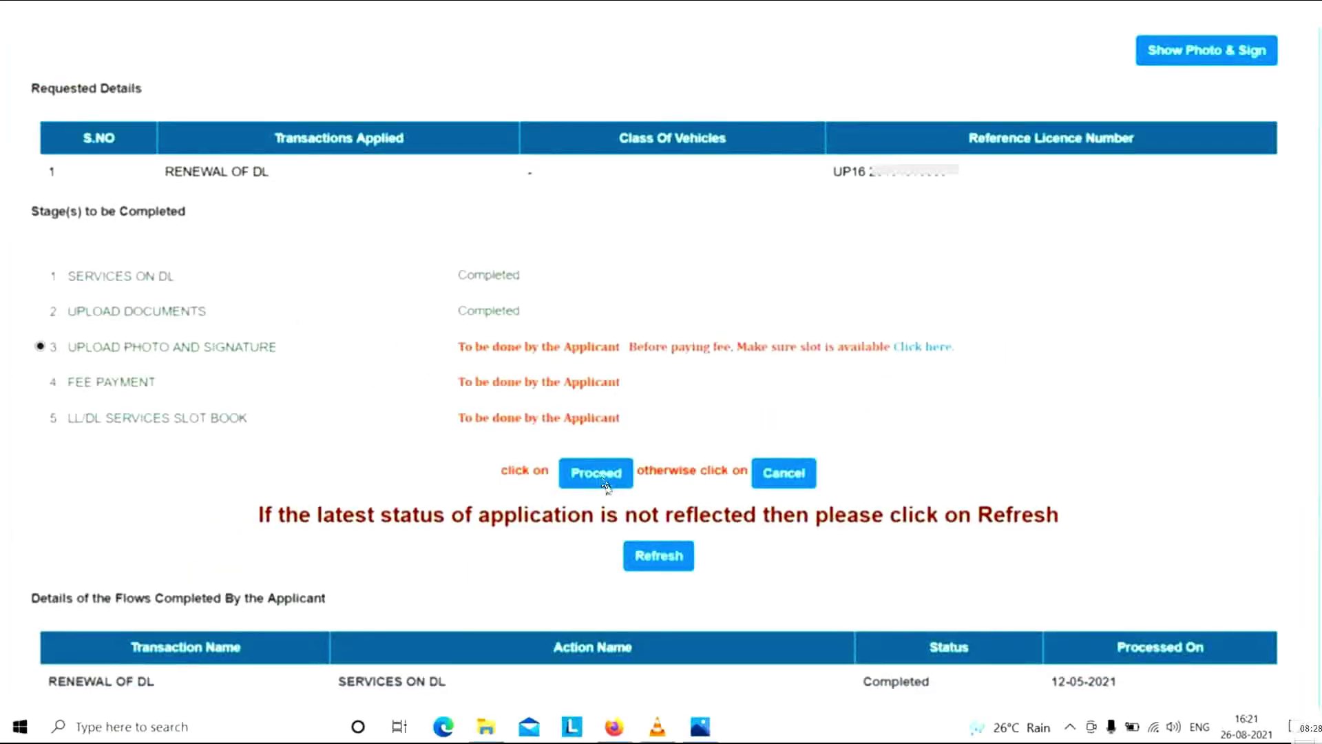
- Complete the Upload Photo and Signature stage by uploading and saving the applicant's photo and signature image files
left_click(596, 474)
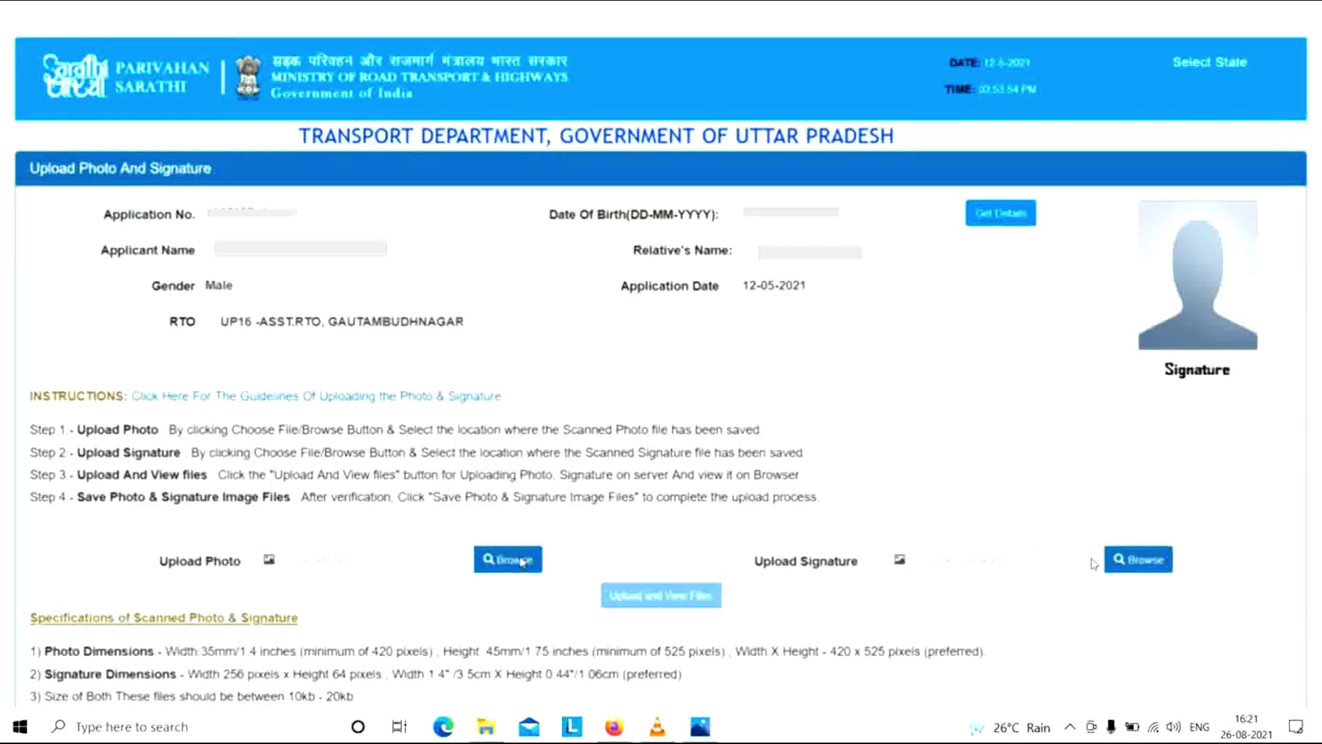
scroll(680, 422, "down", 3)
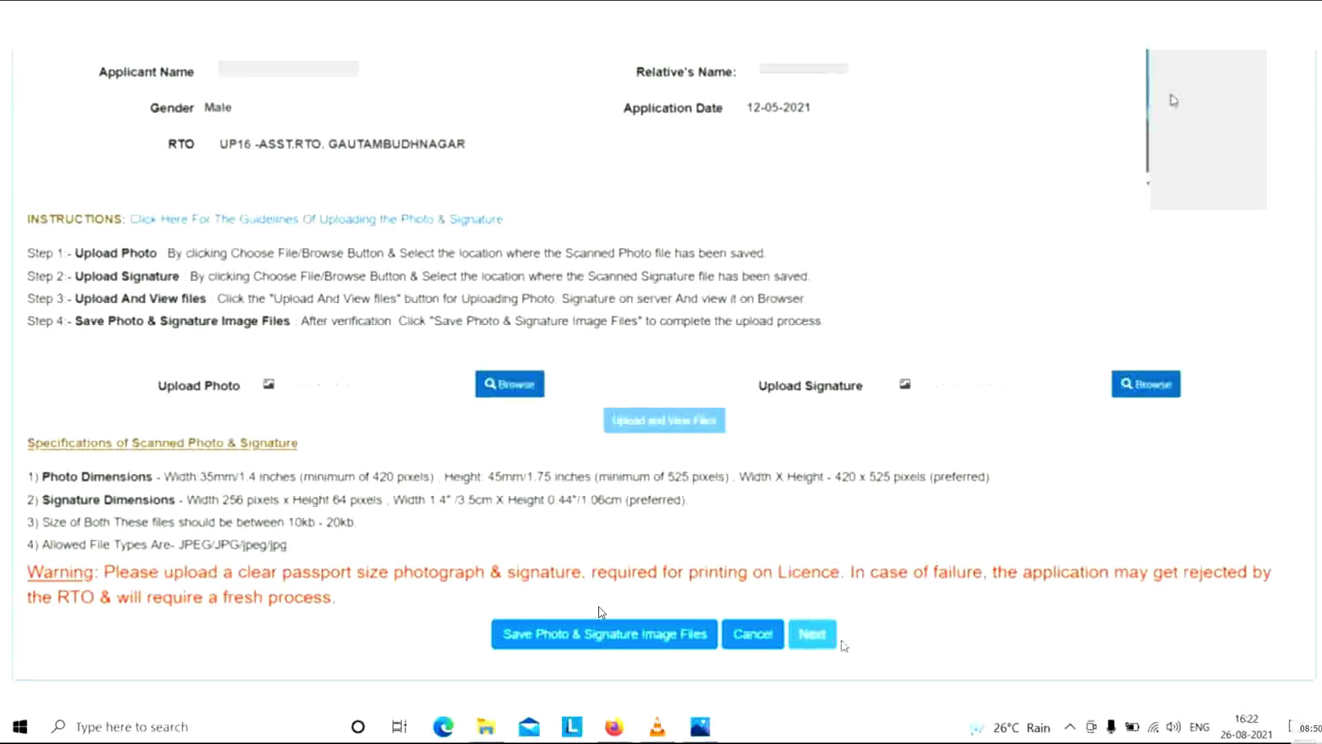
left_click(658, 636)
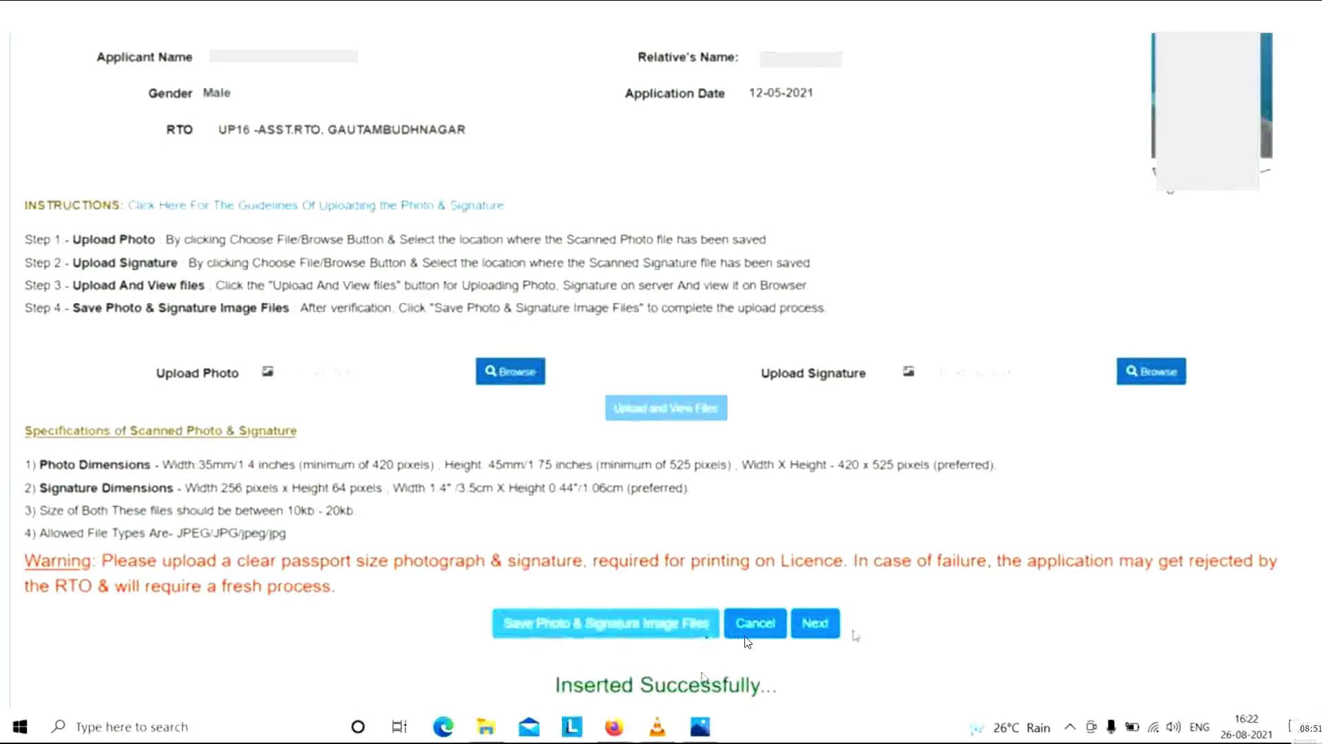
left_click(812, 621)
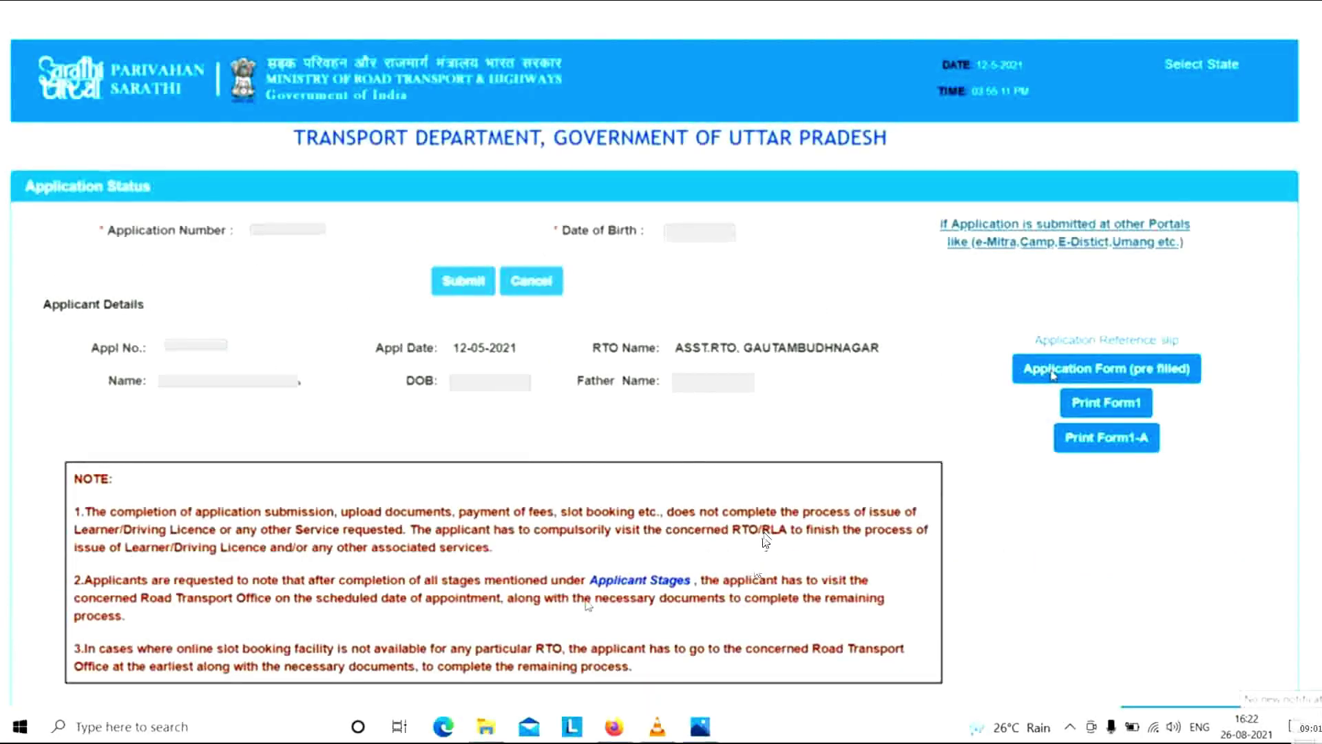
- Pay the 400.00 renewal fee through State Bank of India with the terms accepted, and print the payment receipt
scroll(371, 354, "down", 10)
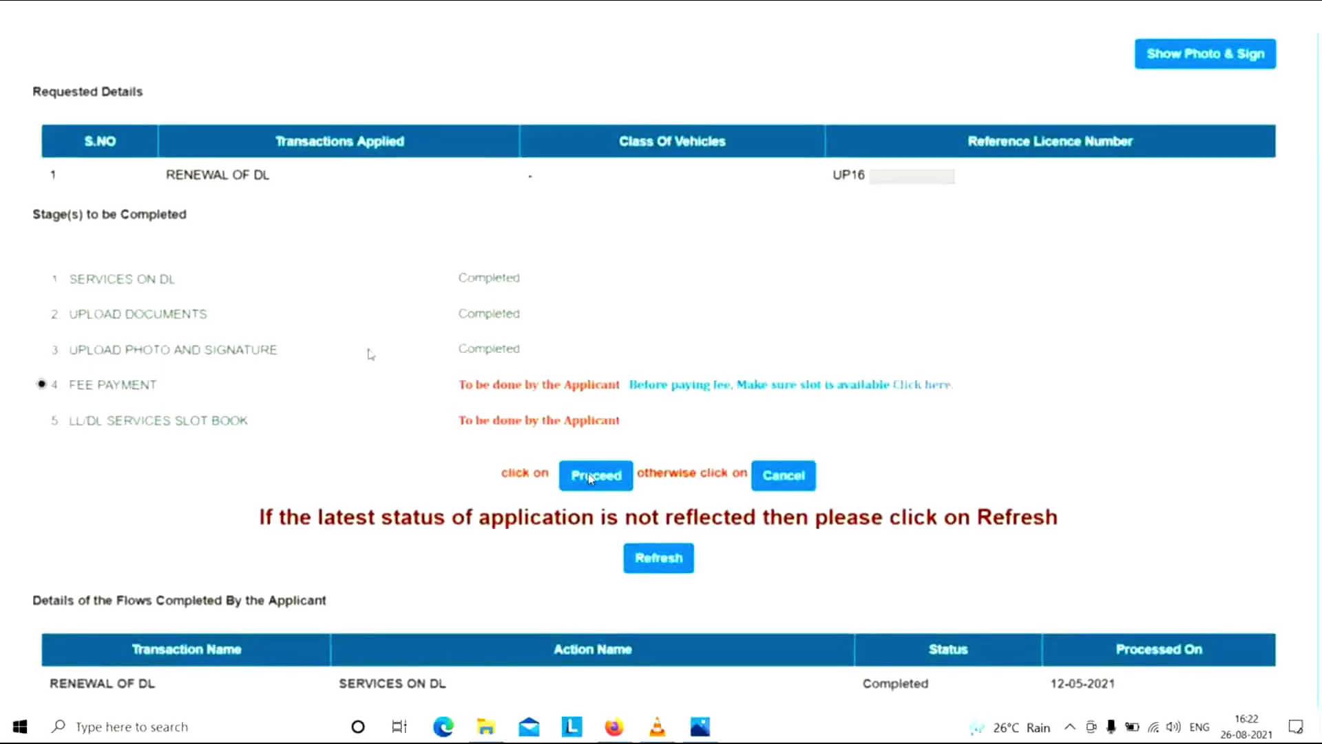
left_click(590, 477)
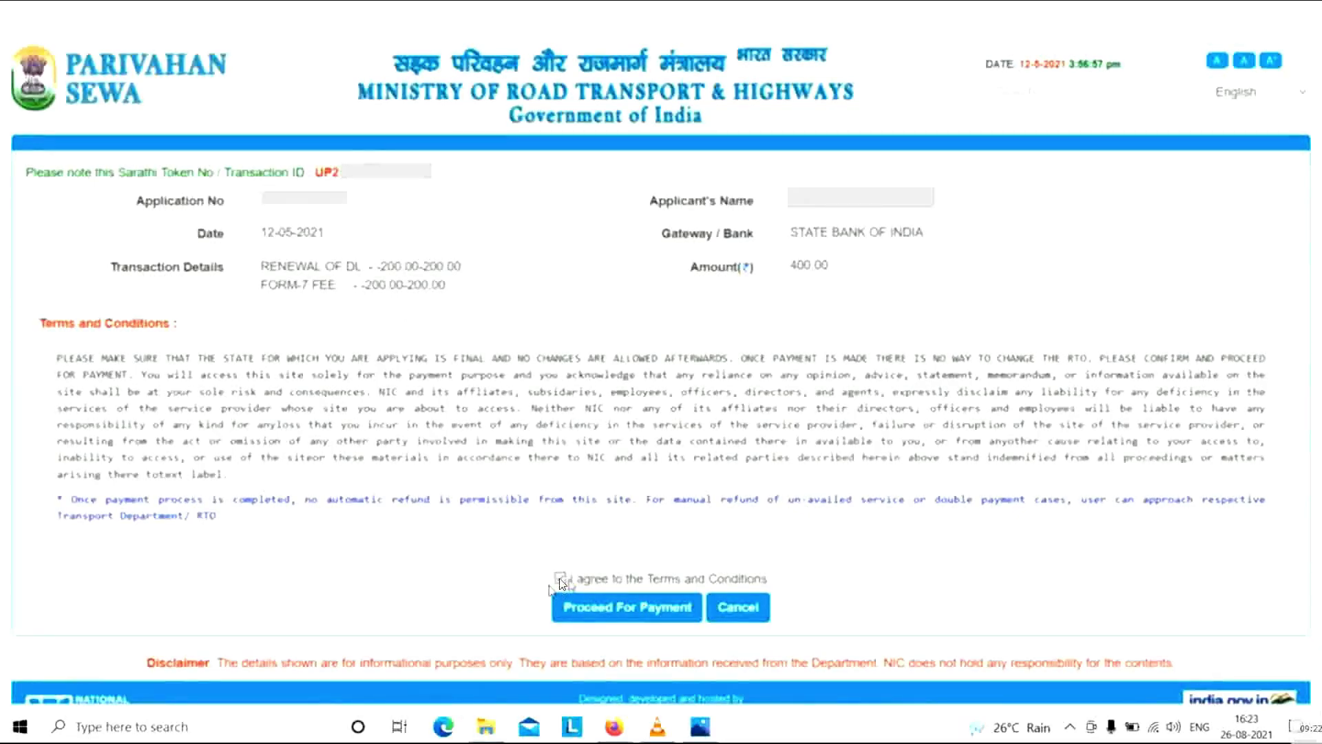
left_click(586, 614)
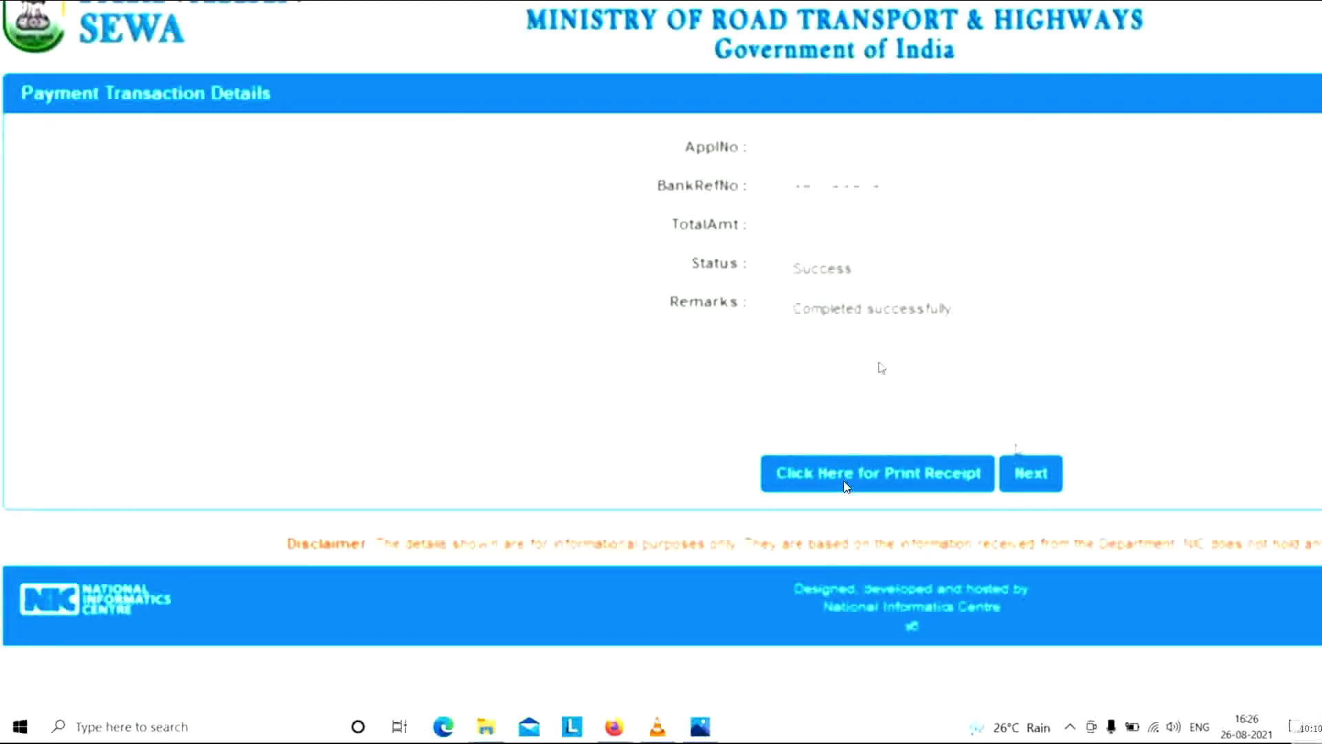
left_click(844, 484)
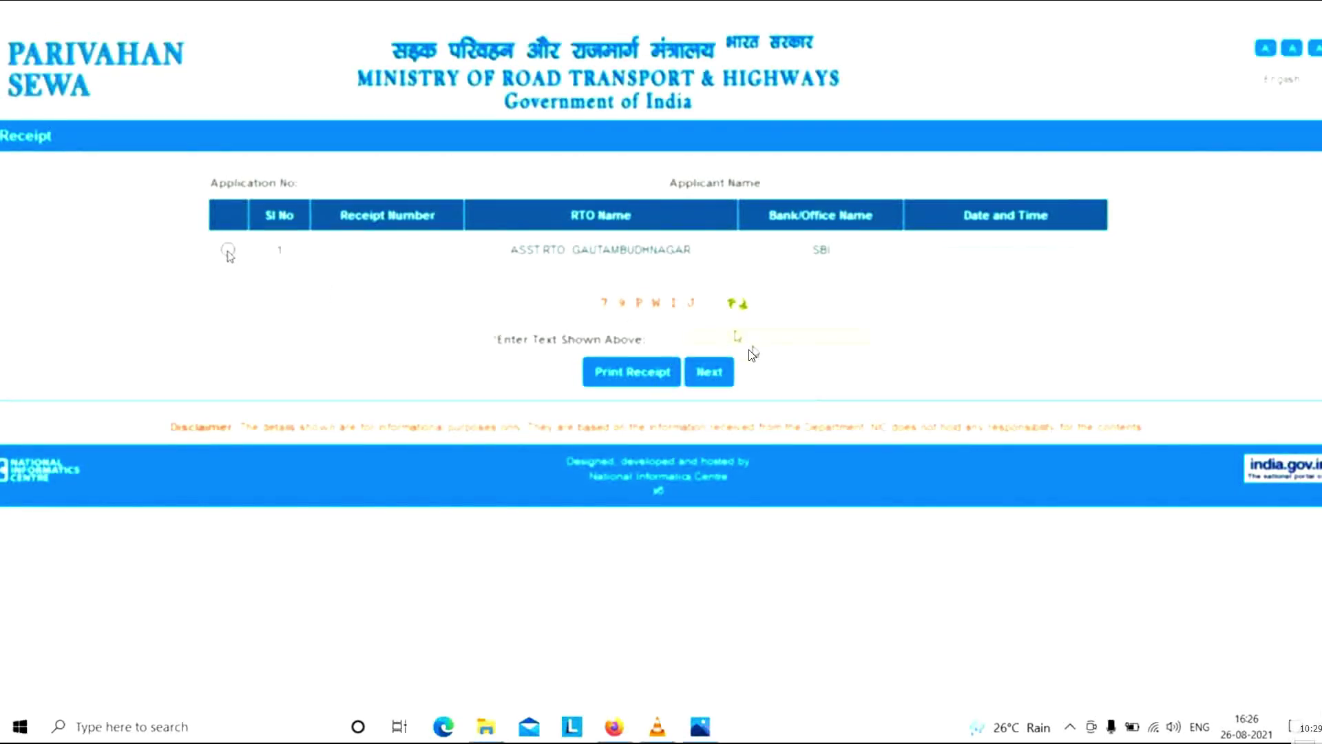
left_click(622, 381)
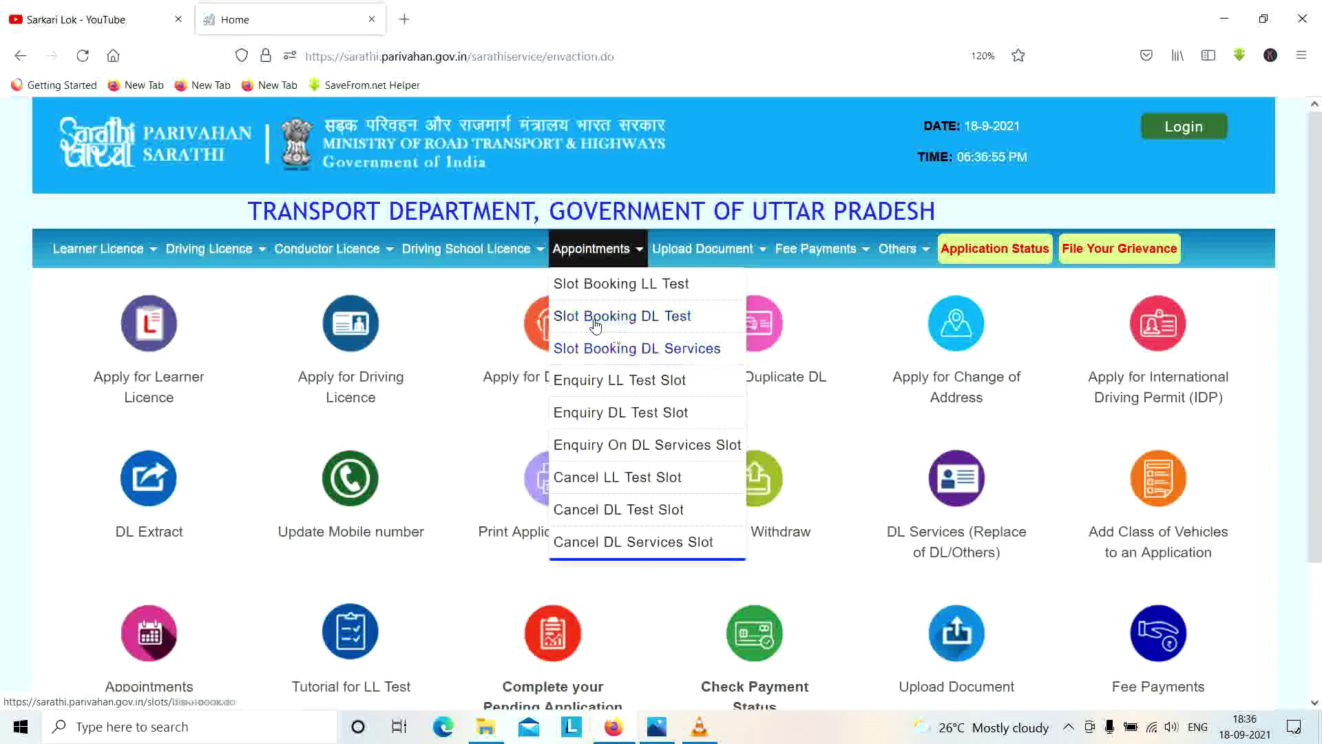
- Open slot booking for DL services, enter the application number, date of birth and verification code, and choose the 26th as the appointment date
left_click(628, 352)
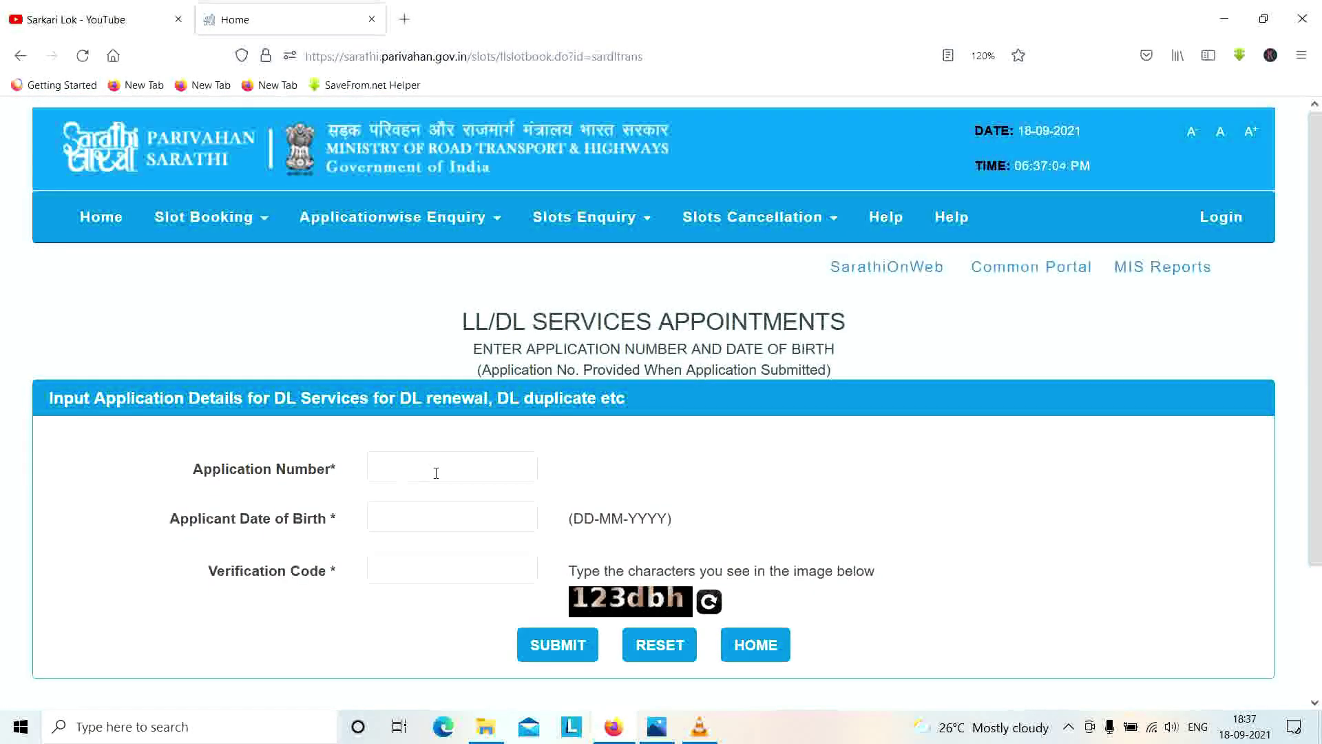
left_click(440, 513)
left_click(465, 578)
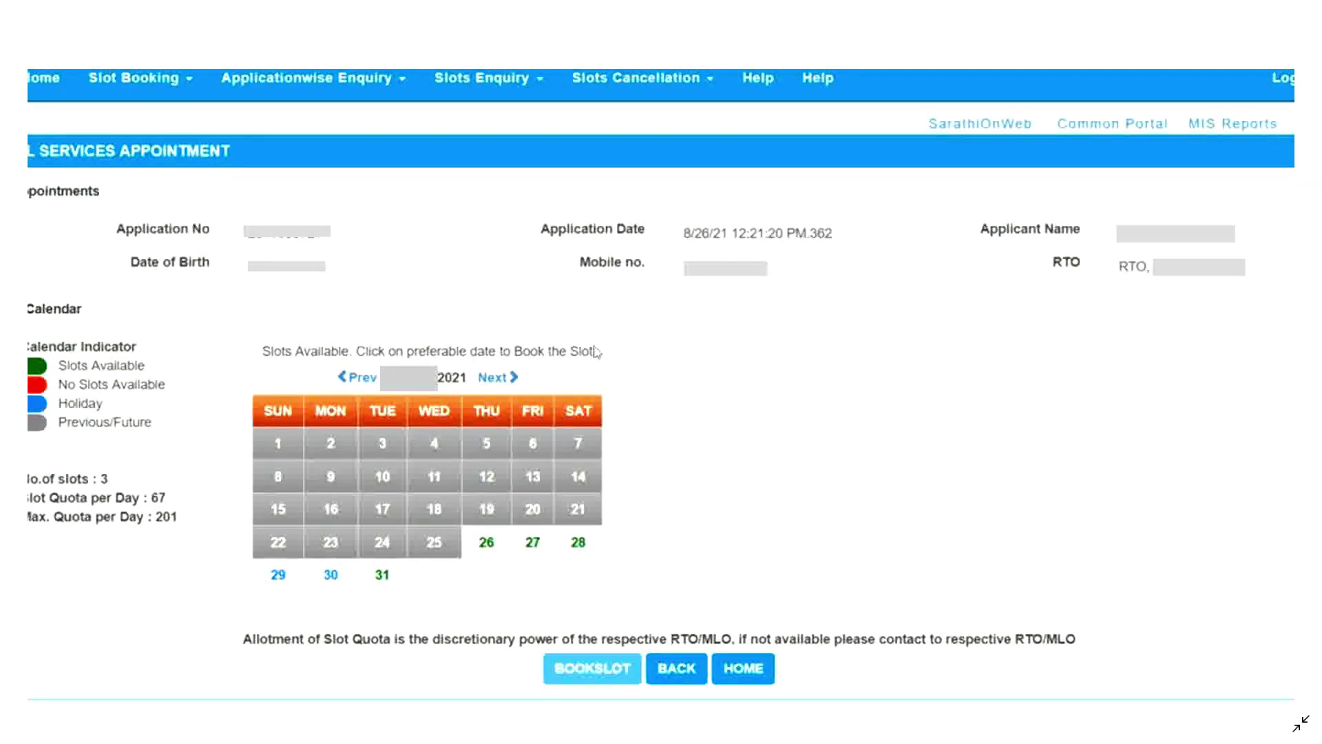
left_click(486, 544)
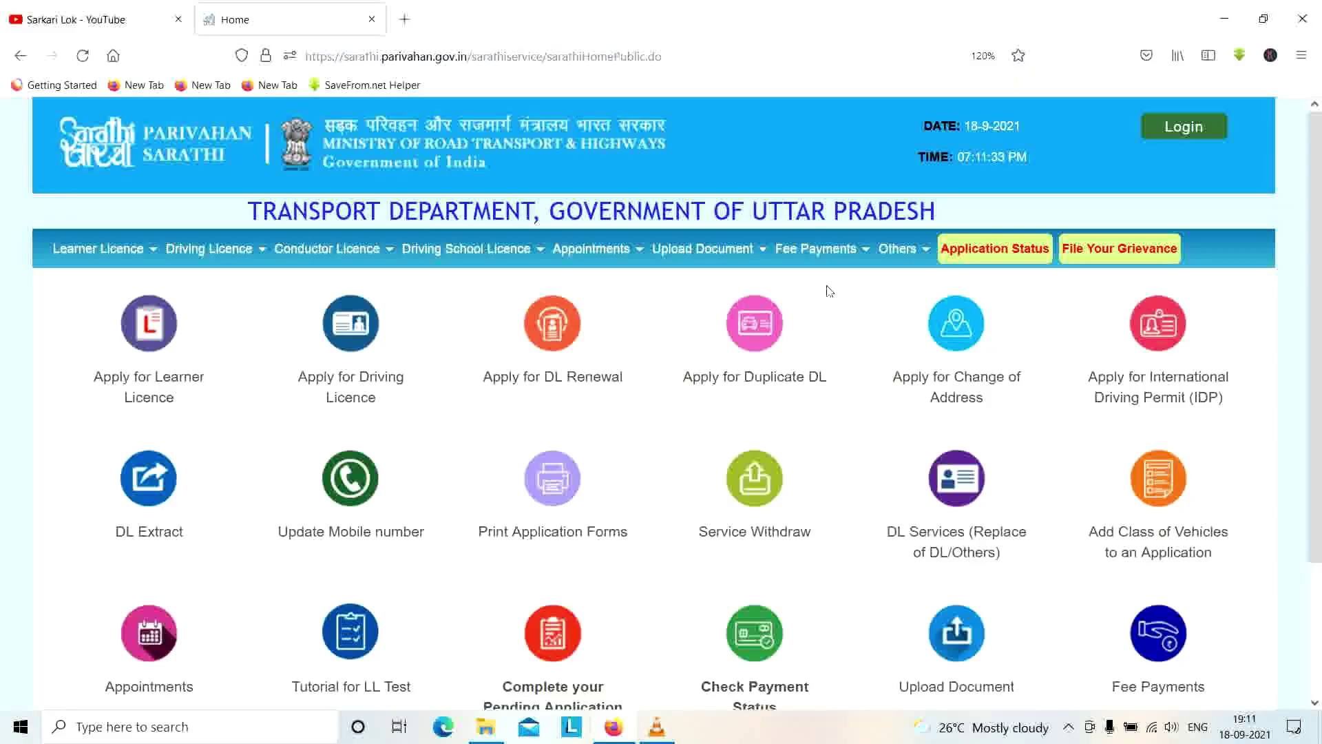
- View the Print Application Forms page with its form, acknowledgement and receipt printing options, and return to the portal home
mouse_move(895, 249)
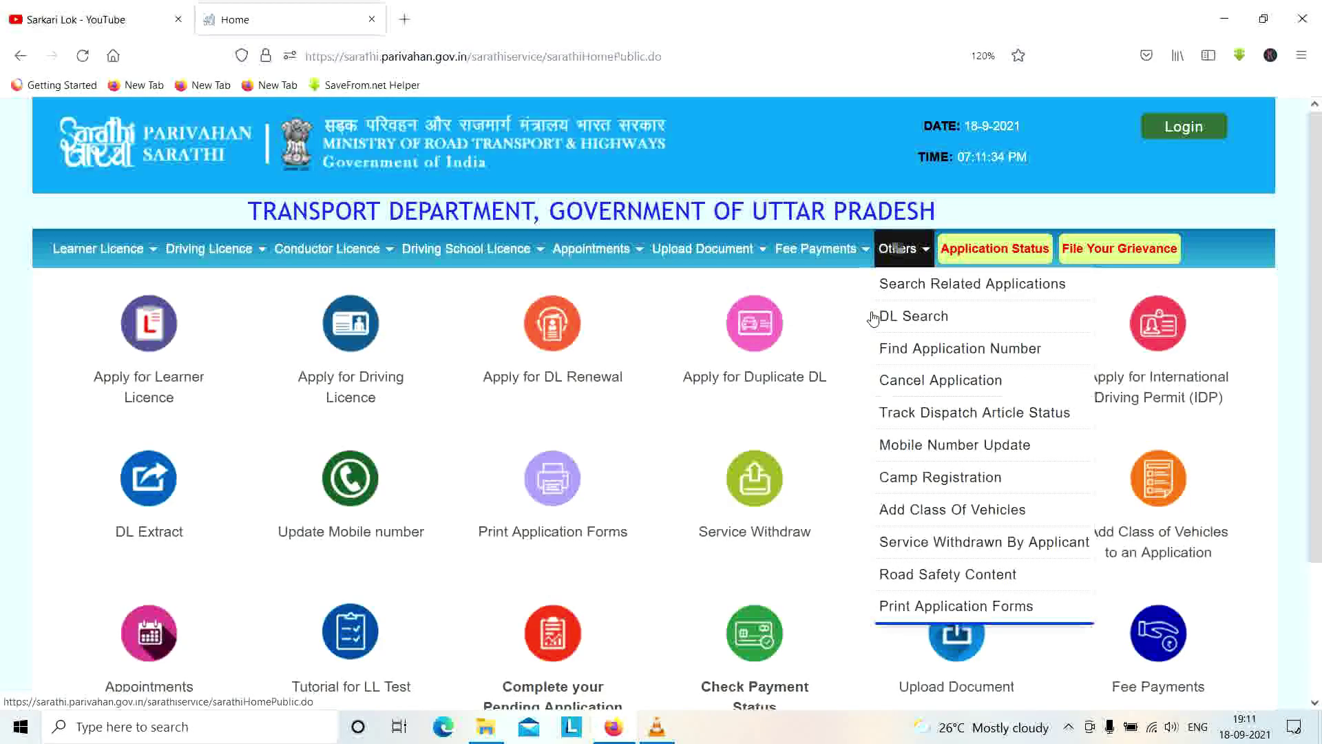
left_click(916, 605)
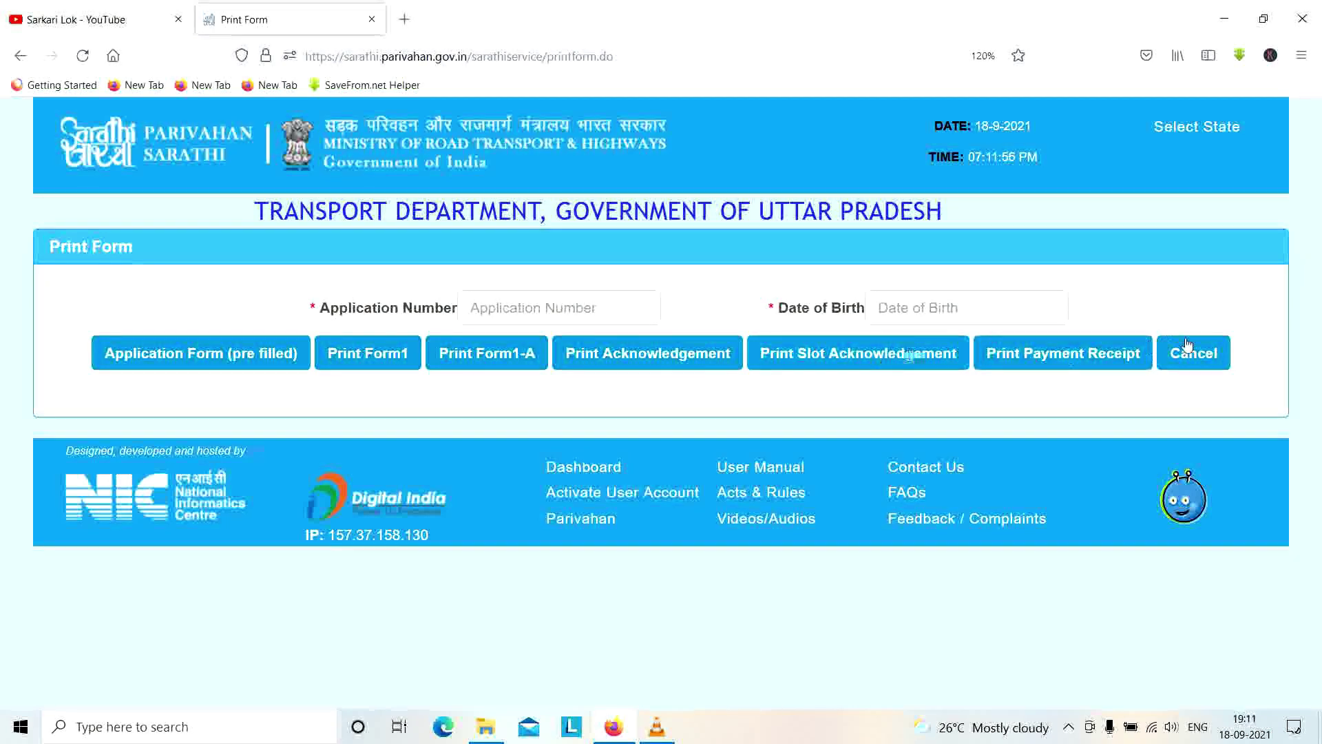
left_click(1196, 354)
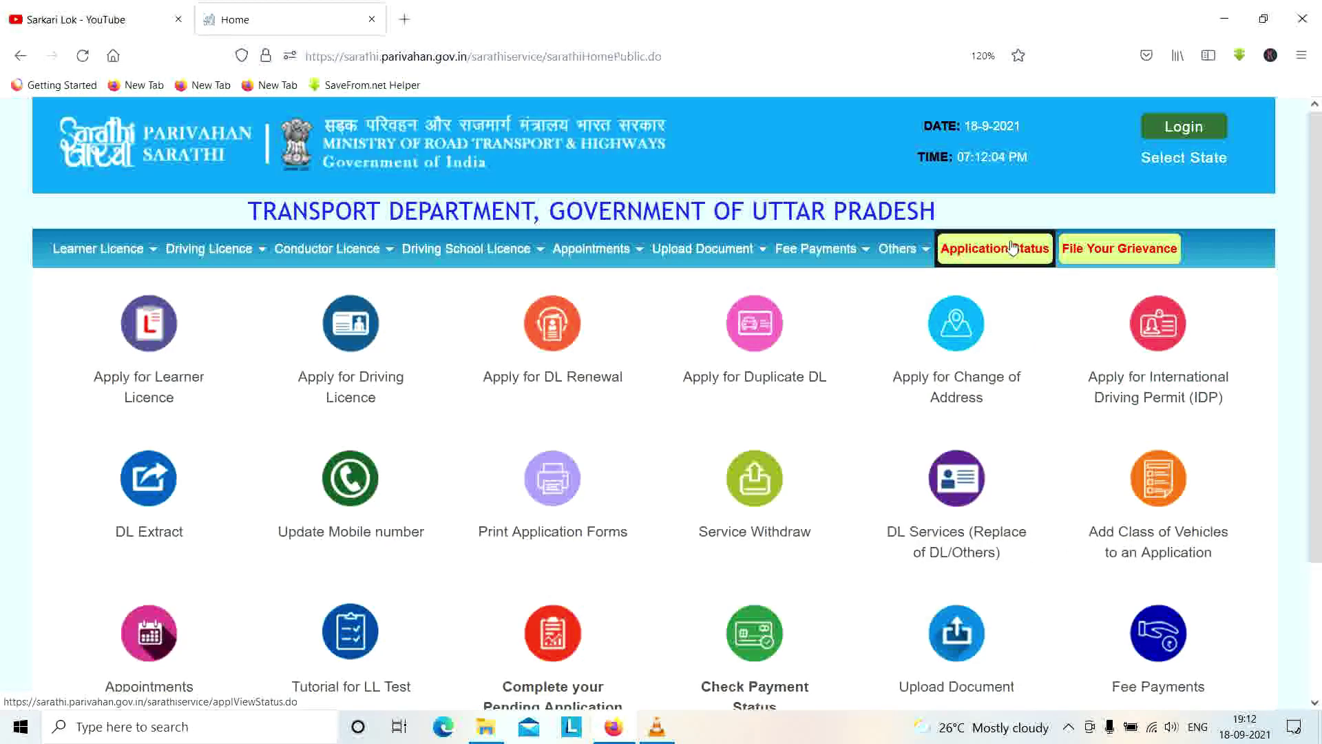
- View the fee payment section's Print Receipt form and its other e-payment options, and return to the portal home
mouse_move(797, 243)
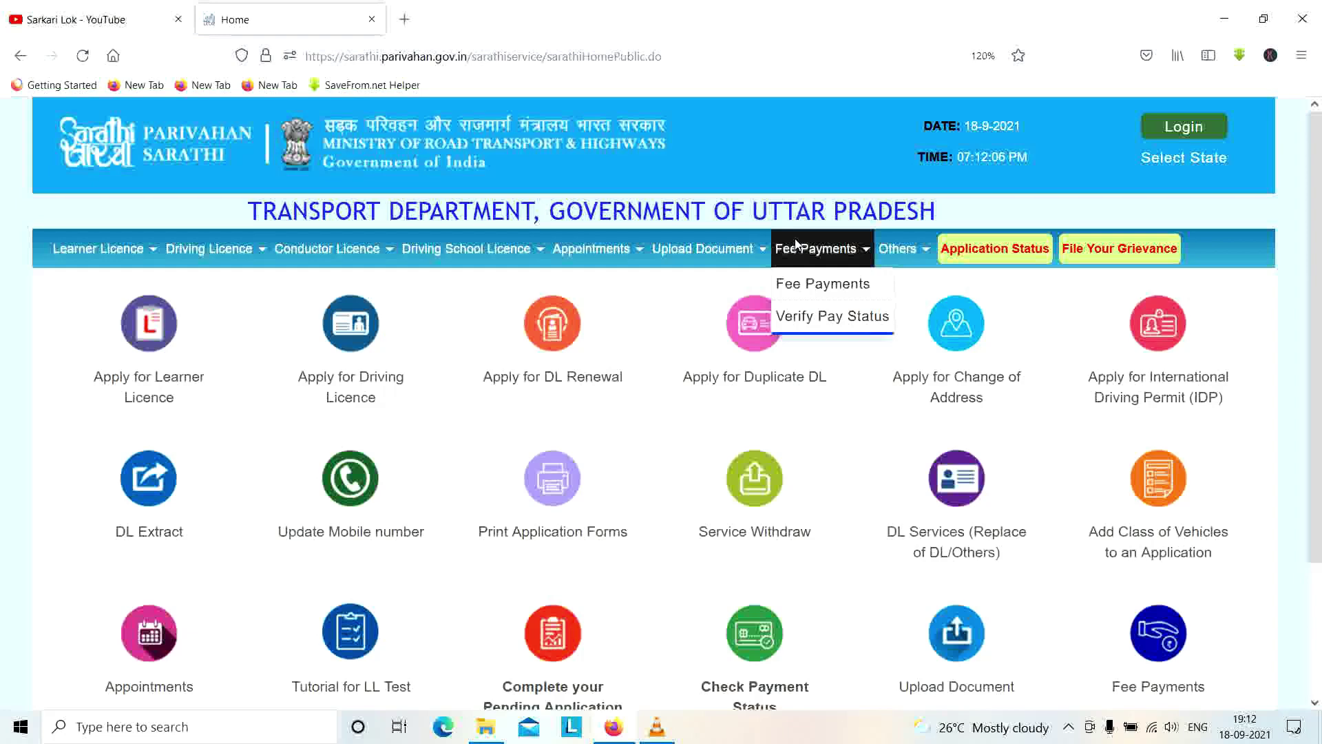
left_click(813, 297)
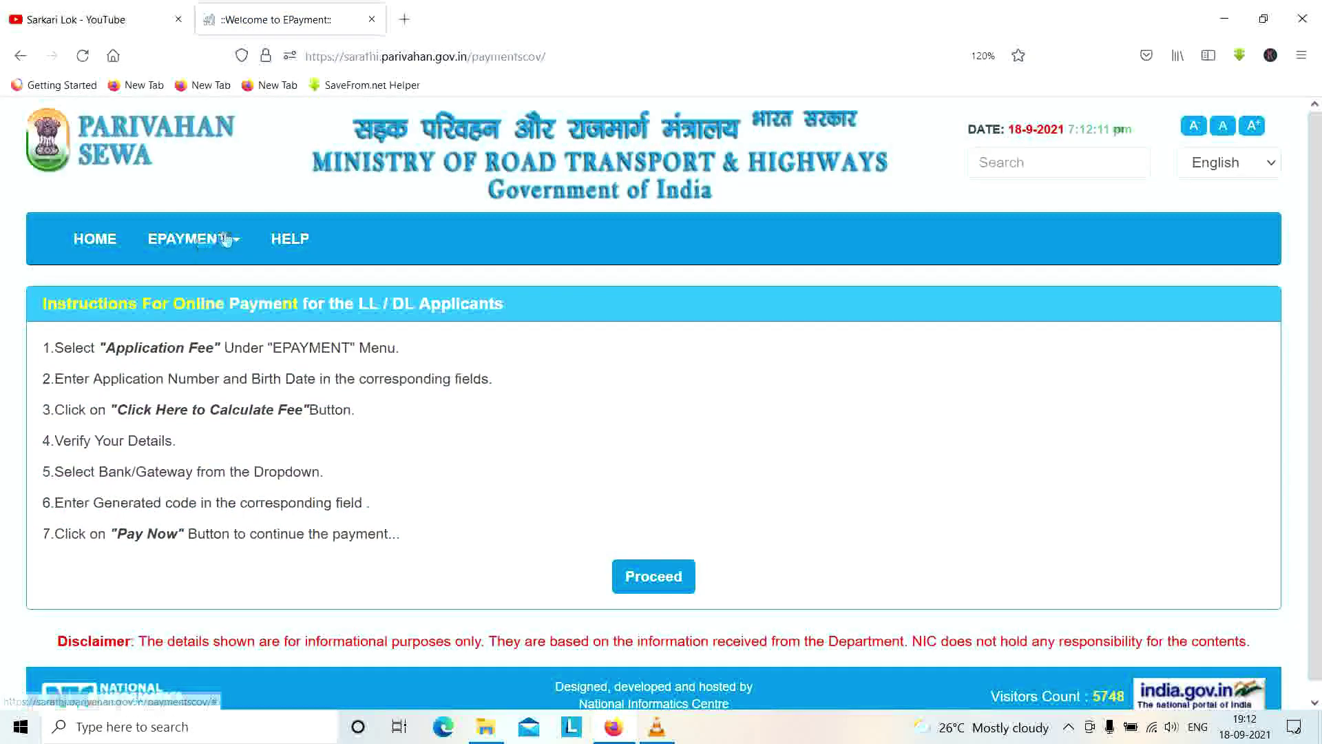
left_click(225, 238)
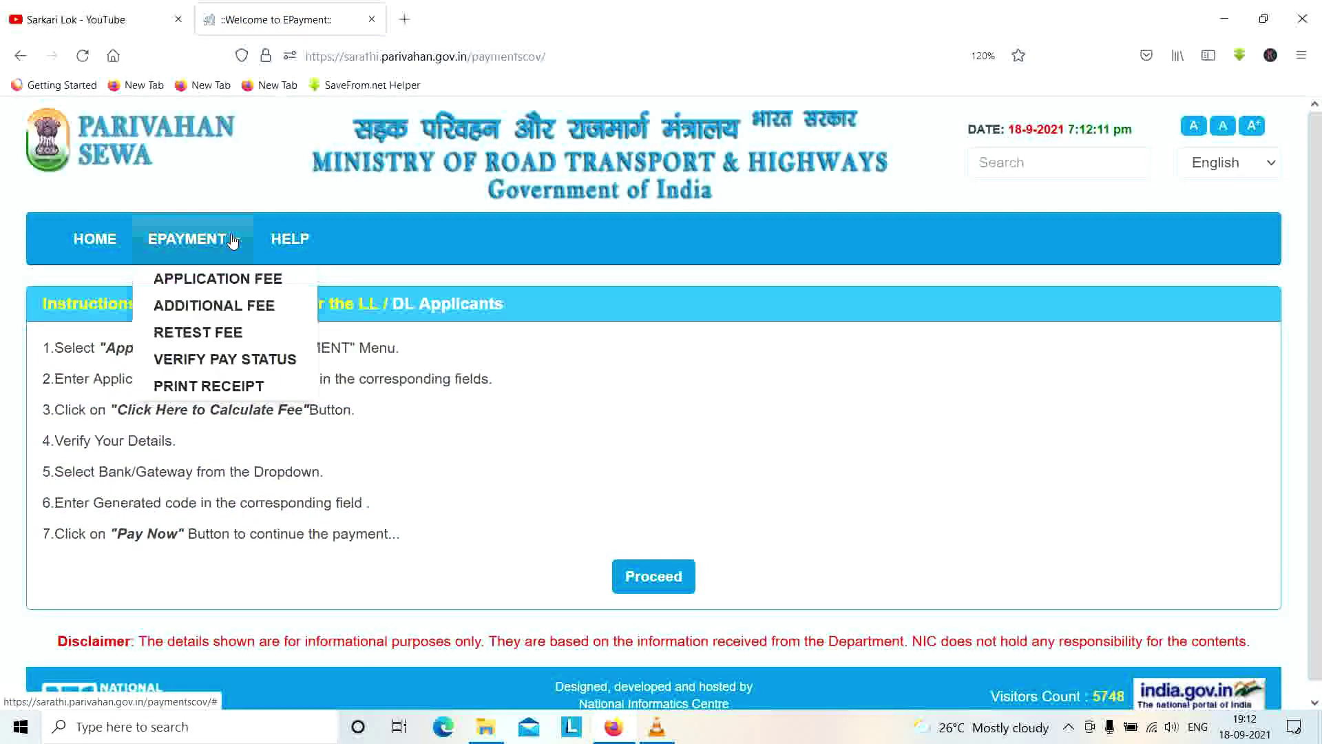
left_click(210, 388)
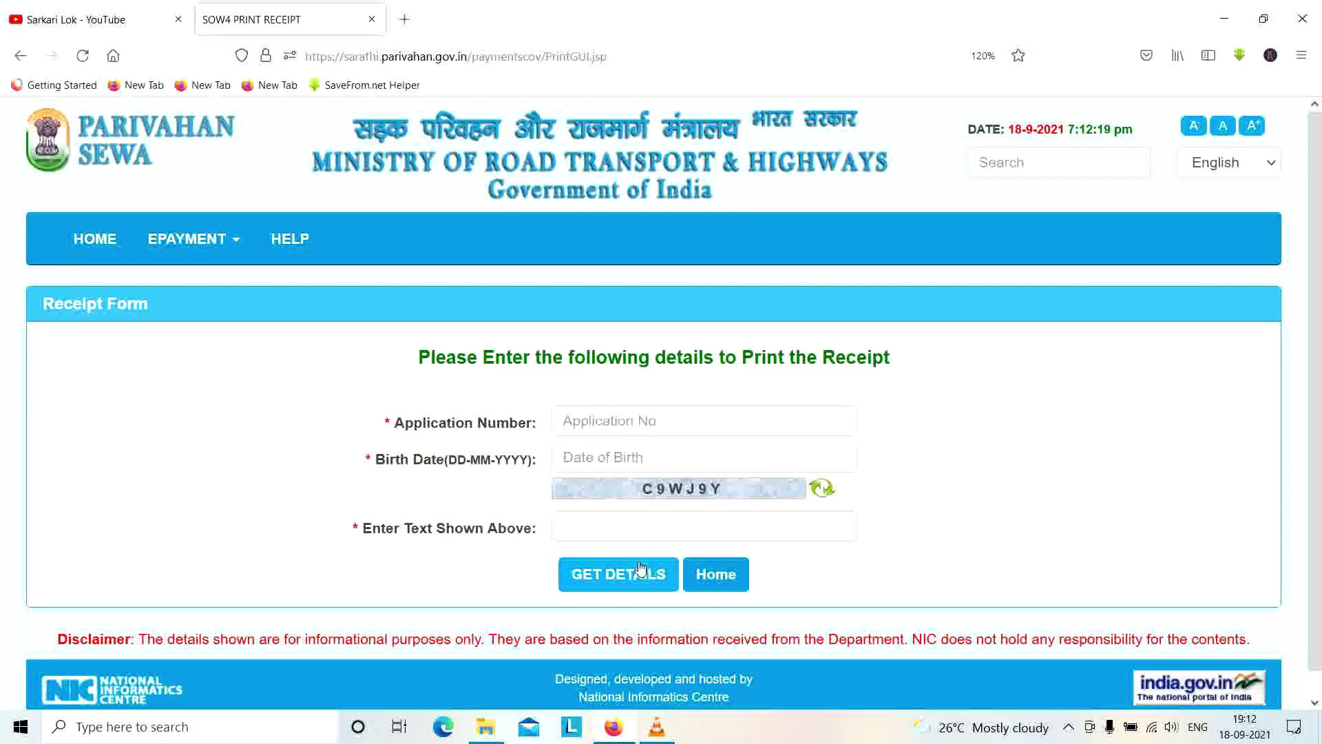
left_click(220, 247)
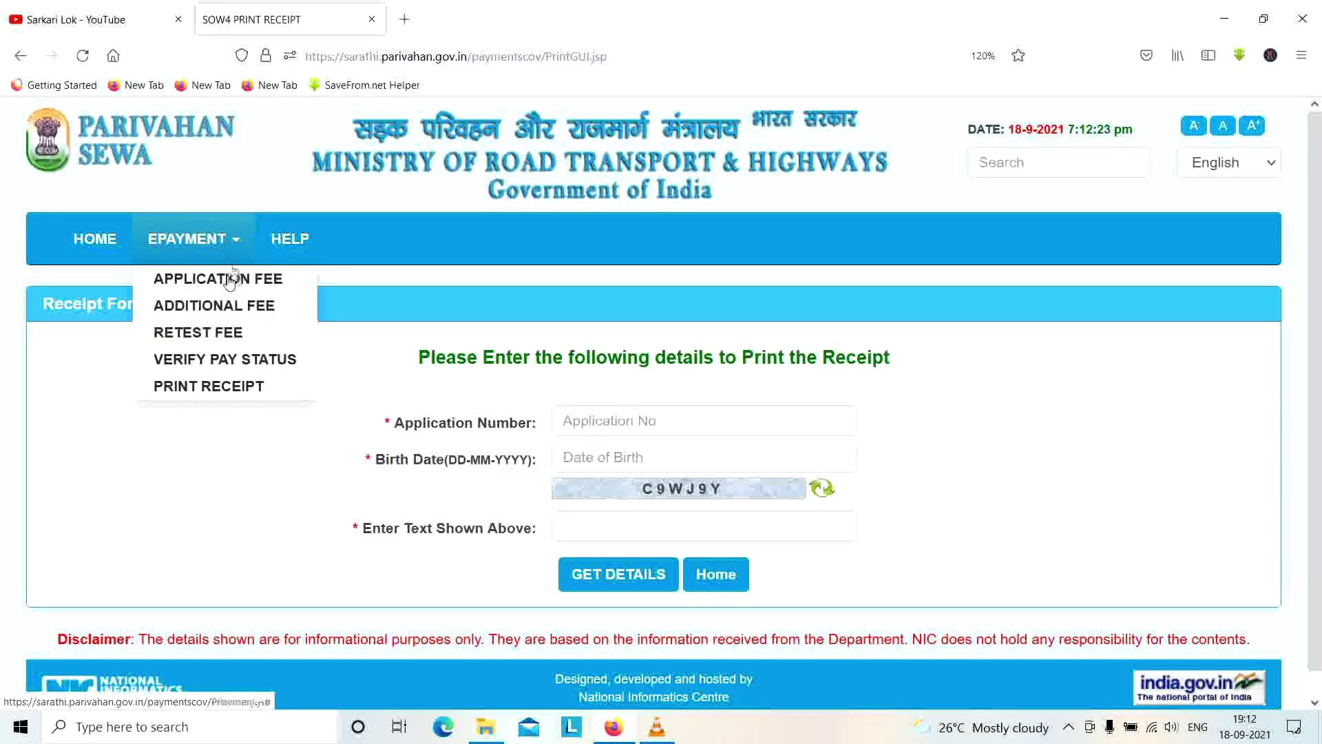
left_click(716, 574)
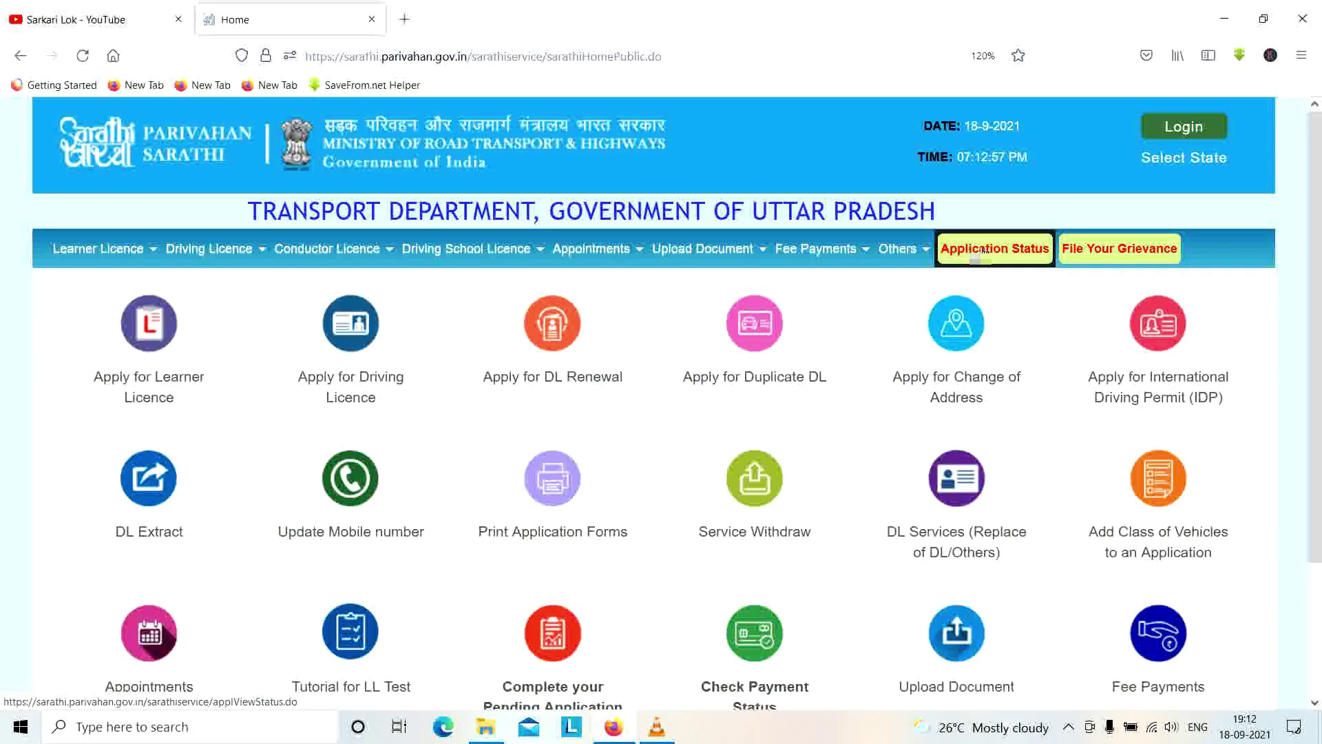
- Go to parivahan.gov.in and open the Know your License Details form for checking the driving licence status
mouse_move(208, 249)
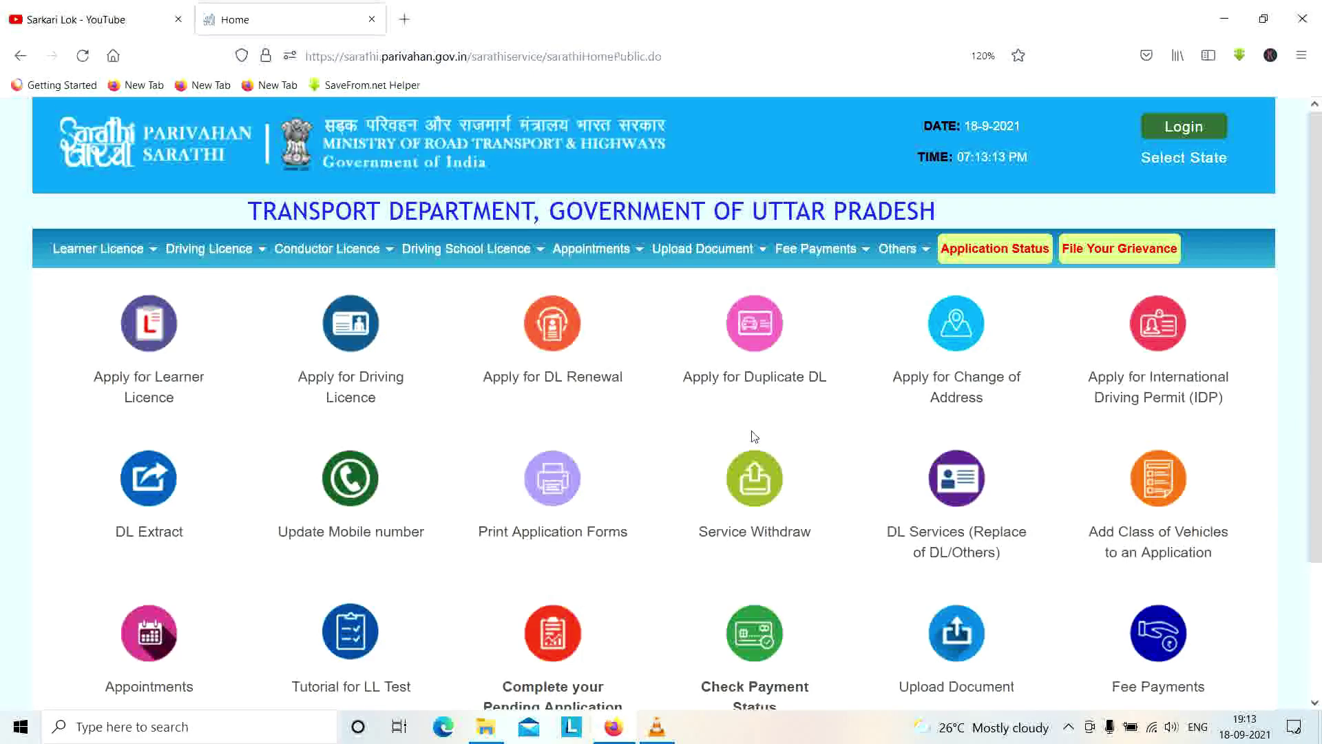
left_click(632, 57)
type("parivahan.gov.in")
key("Return")
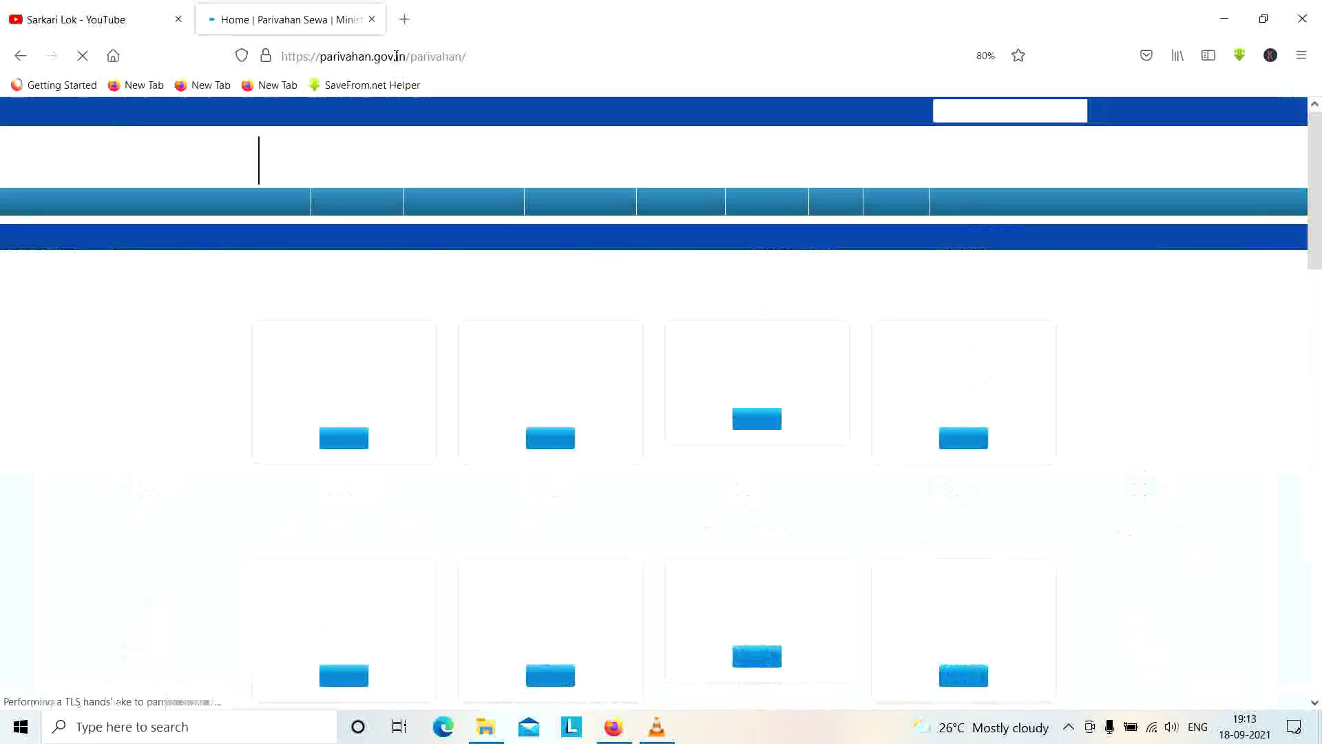
mouse_move(480, 213)
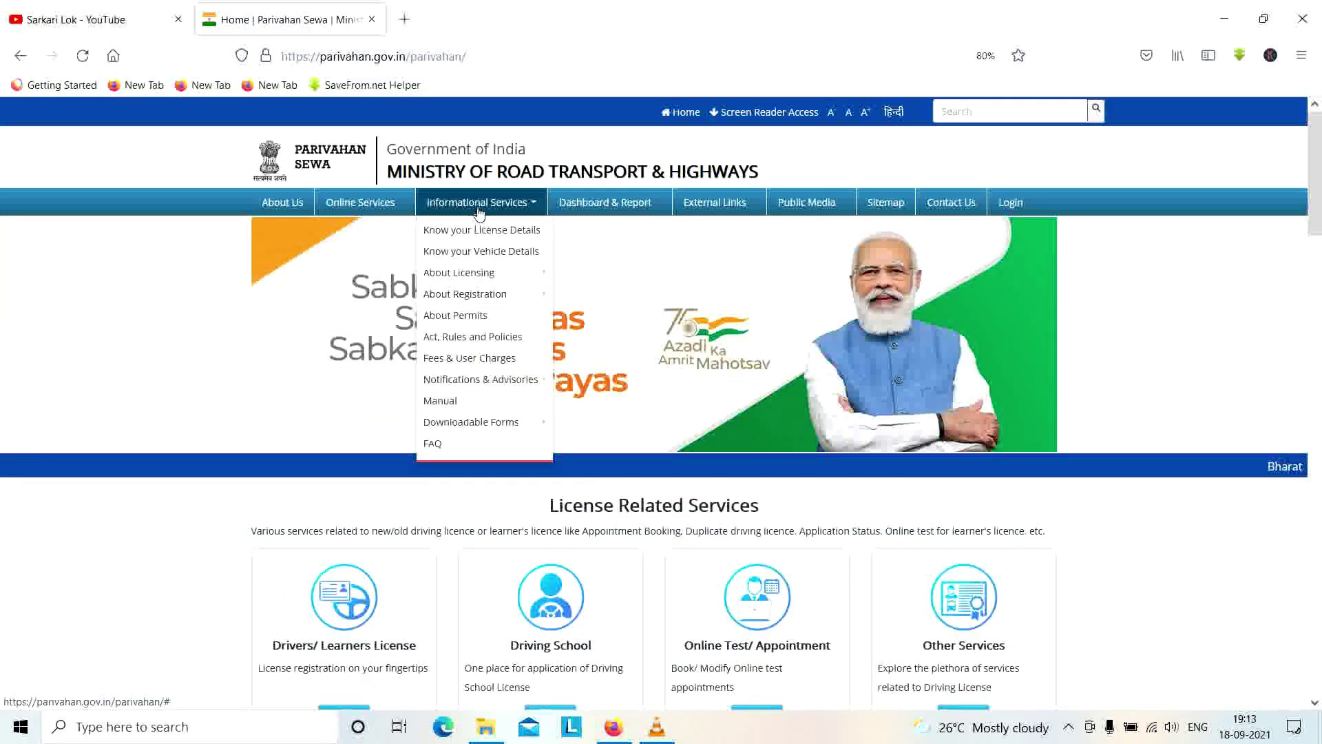
left_click(468, 239)
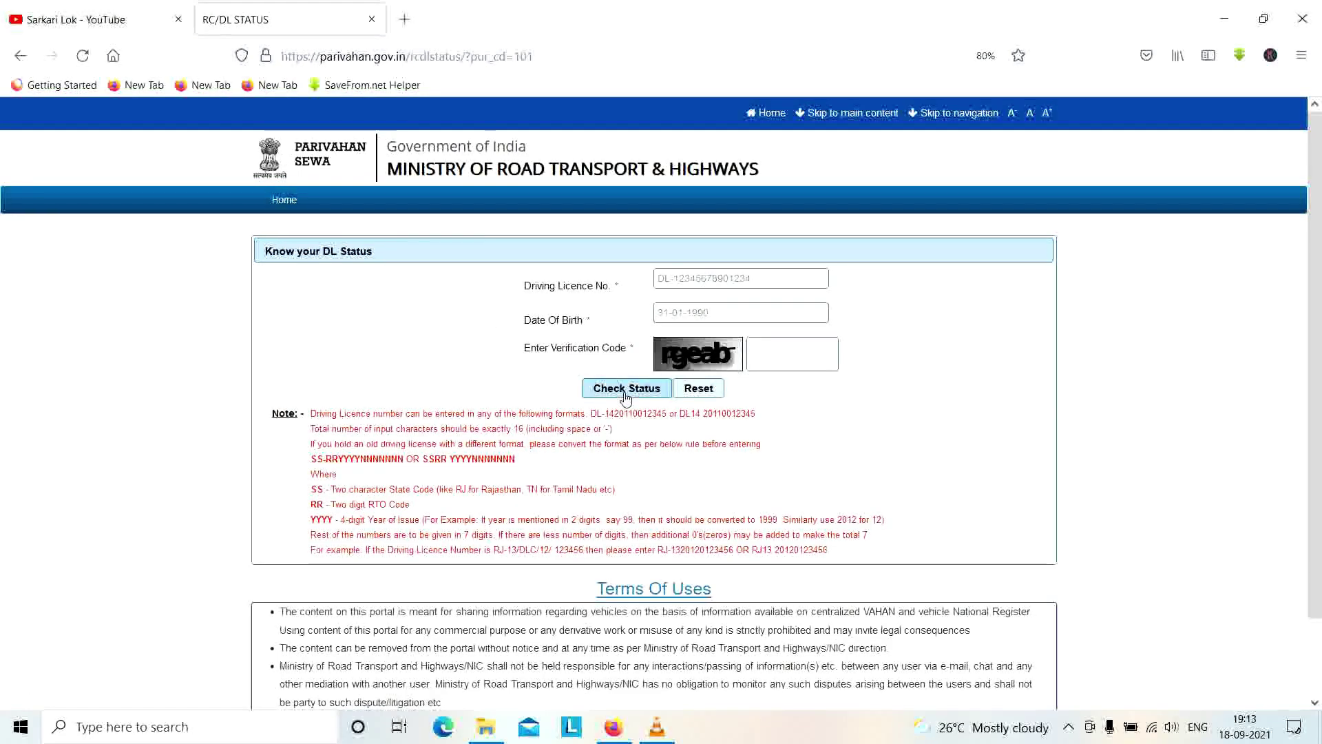
- Switch to the Sarkari Lok YouTube channel, search it for "driving" and browse the listed driving licence videos
left_click(136, 20)
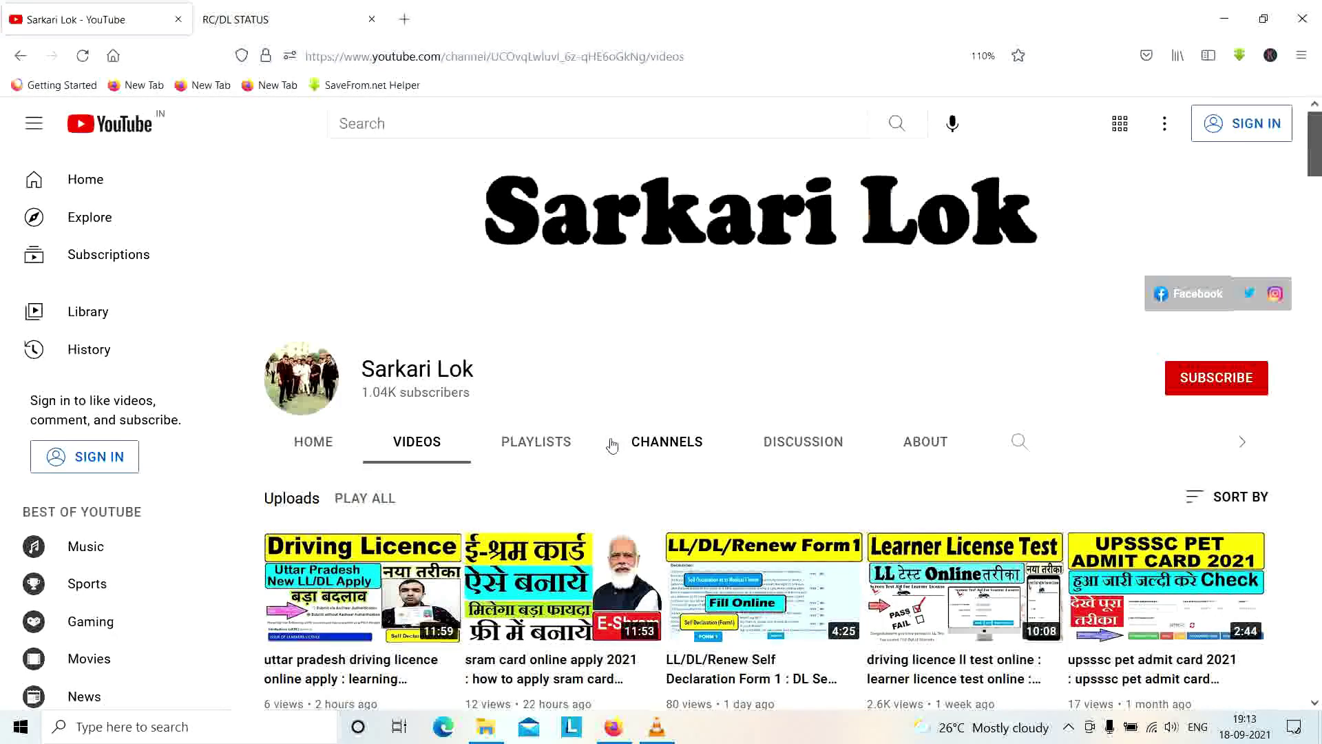
left_click(1026, 440)
type("d")
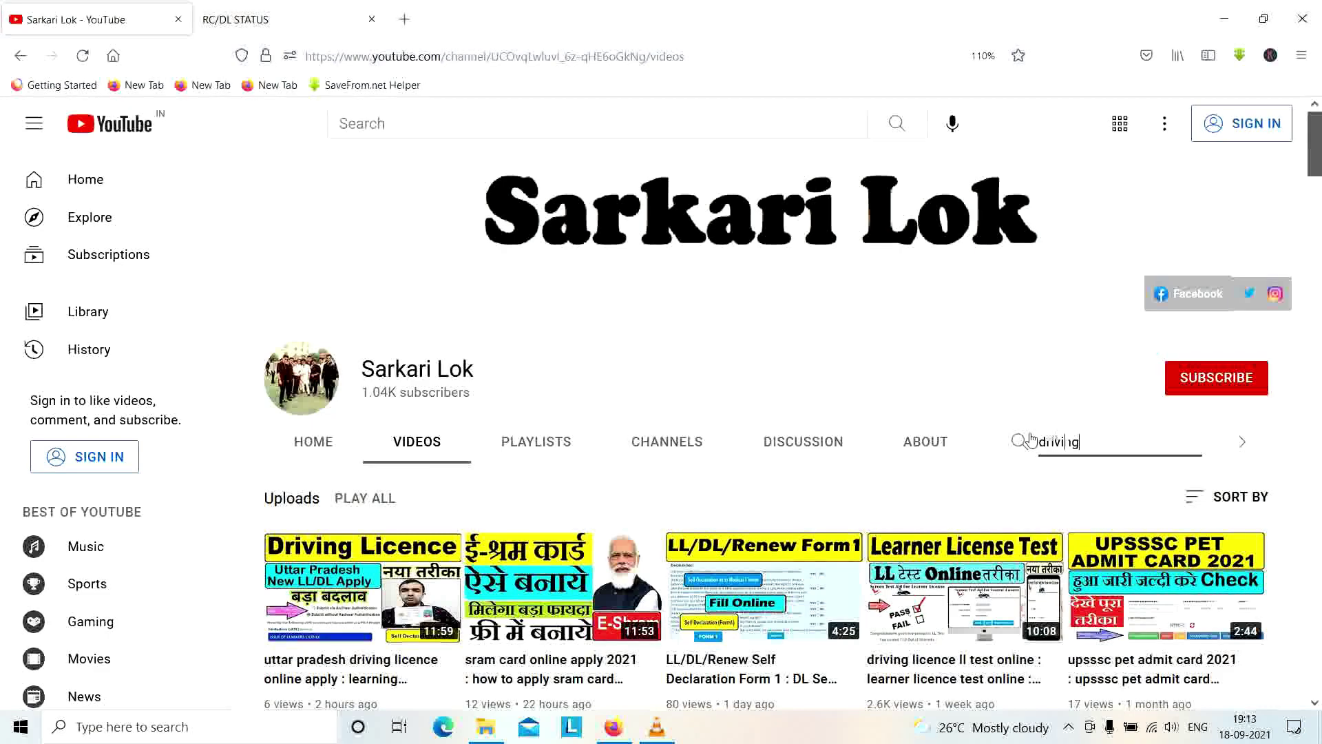
type("riving")
key("Return")
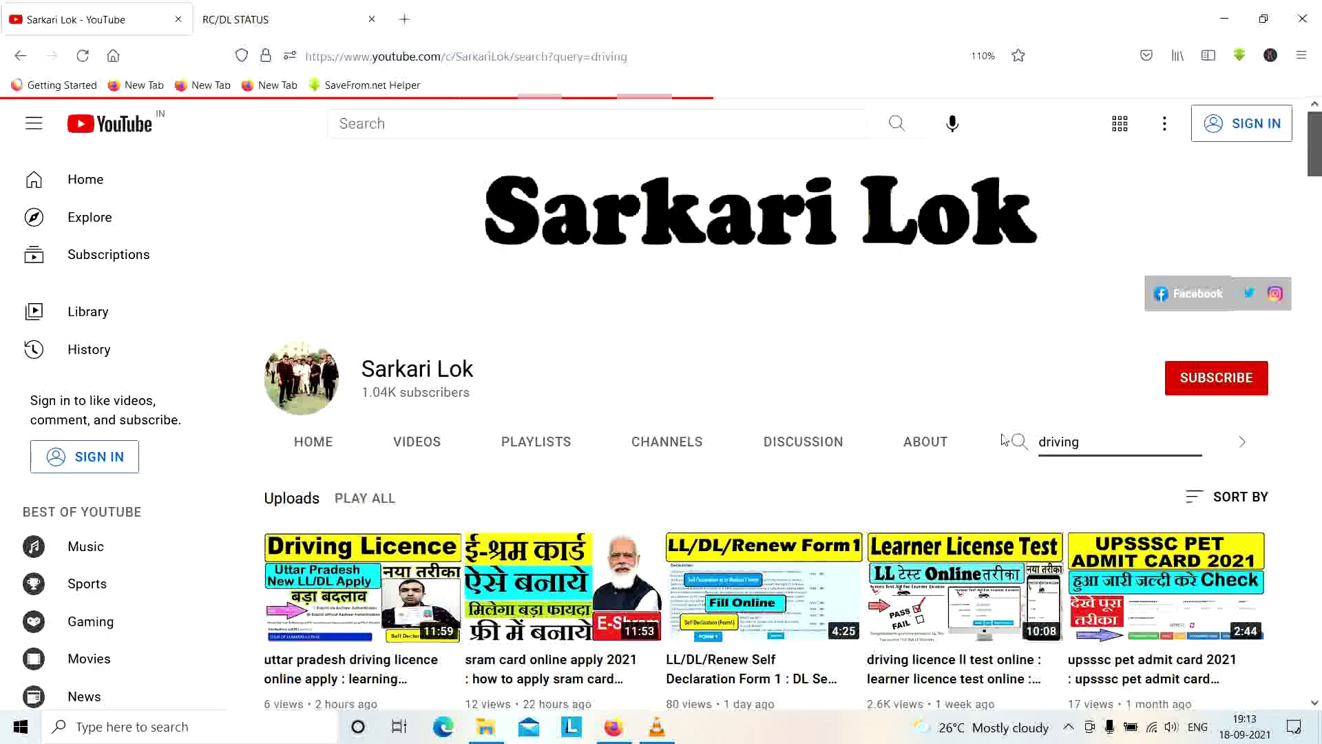
scroll(1007, 441, "down", 5)
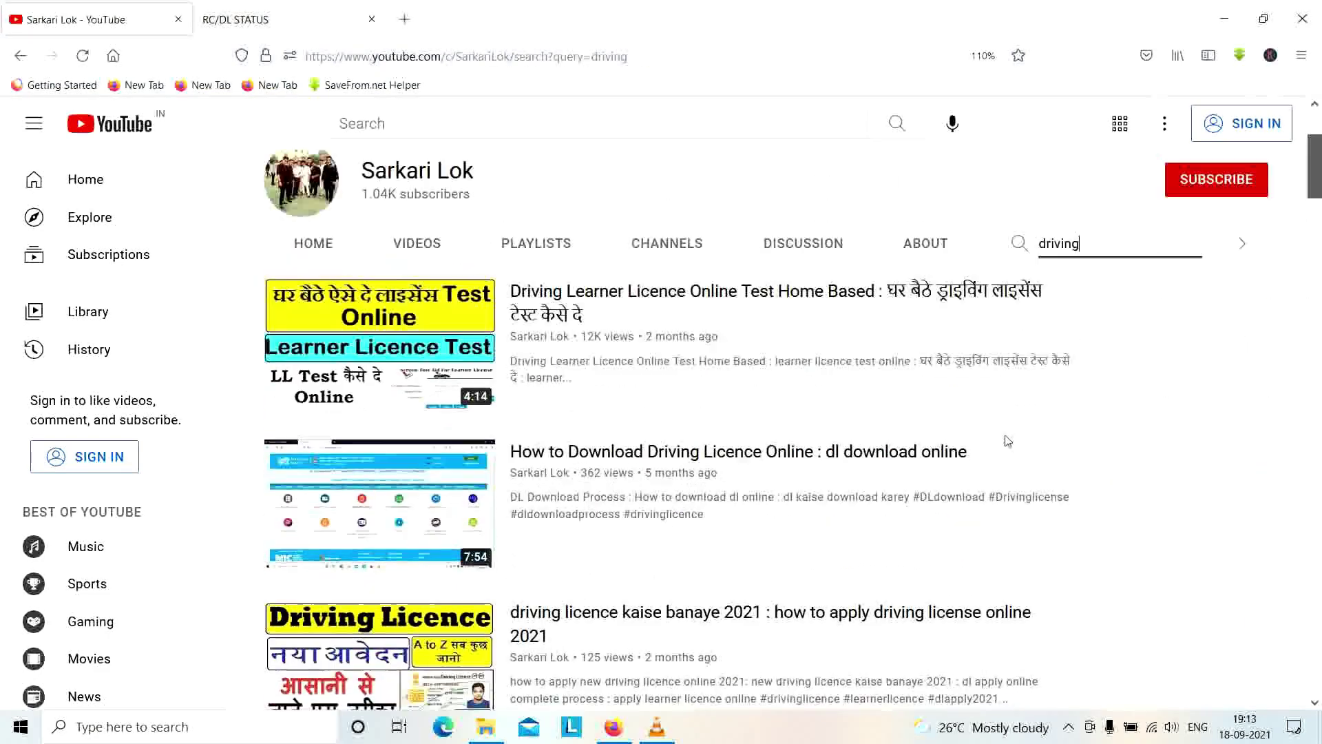
scroll(1007, 441, "down", 15)
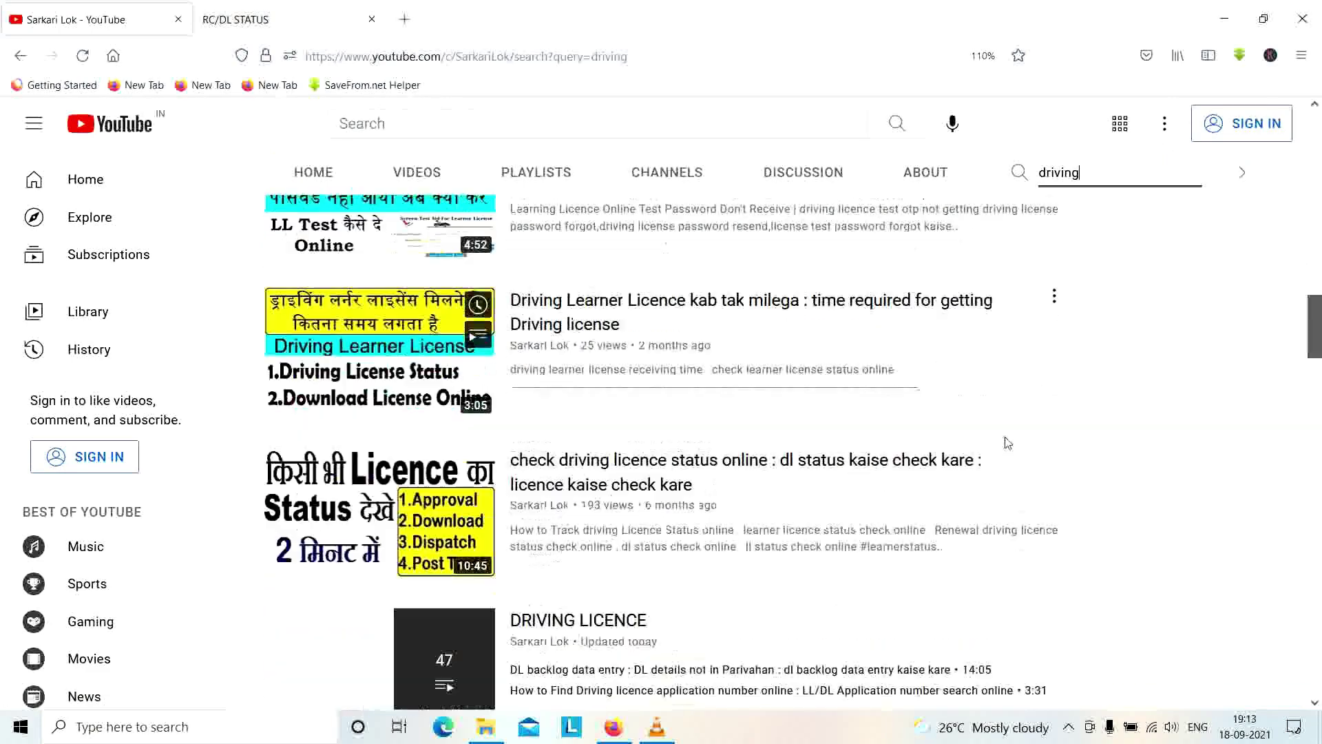
scroll(1005, 443, "down", 20)
scroll(1006, 446, "up", 6)
scroll(1007, 446, "up", 20)
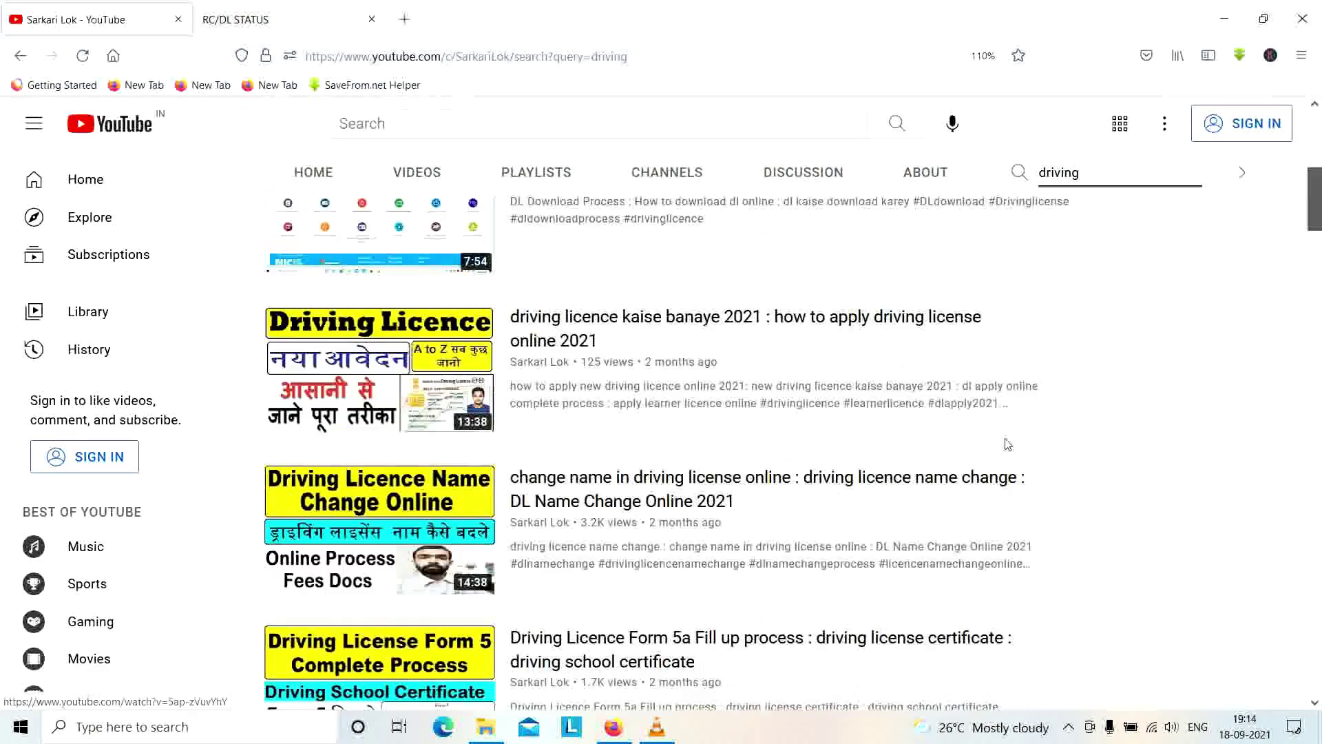
- Search the Sarkari Lok channel for "vehicle" and browse the listed vehicle videos
double_click(1124, 441)
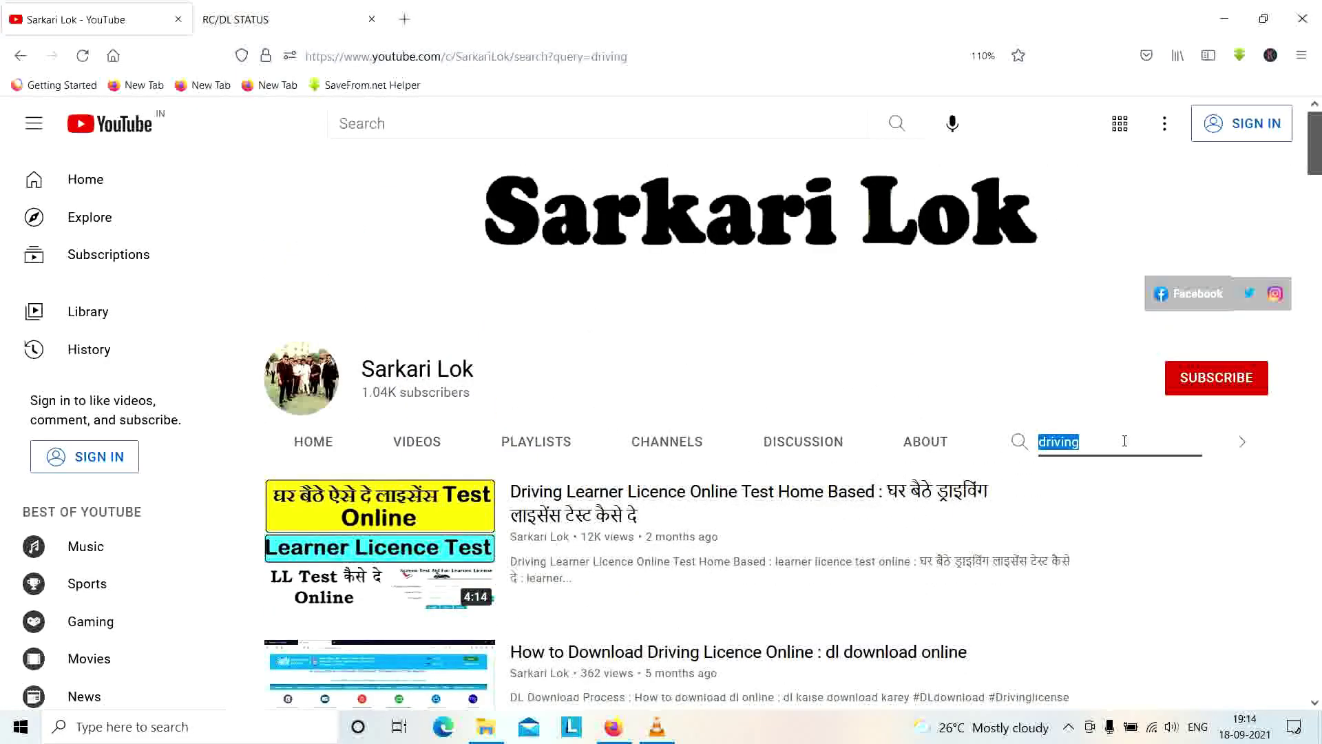
type("vehicle")
key("Return")
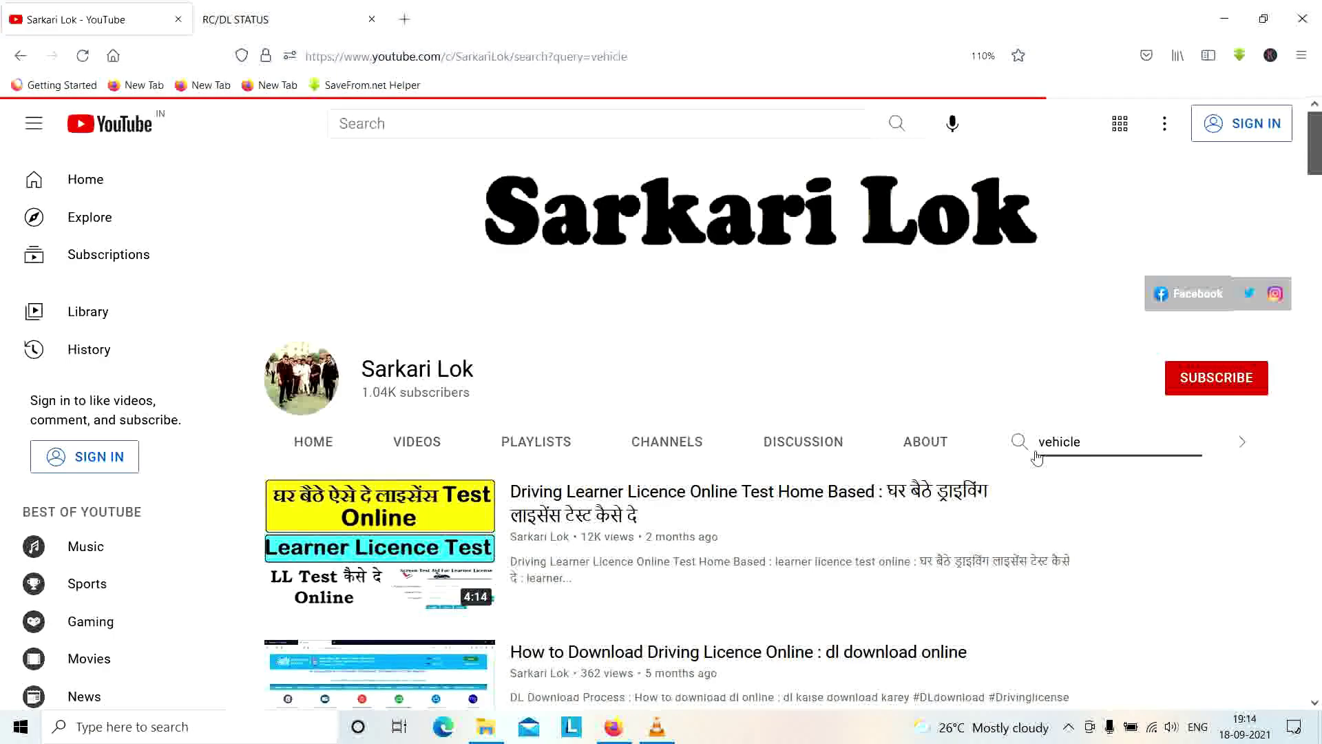
scroll(1036, 460, "down", 10)
scroll(1036, 463, "down", 15)
scroll(1036, 467, "down", 20)
scroll(1033, 469, "up", 7)
scroll(1035, 468, "up", 20)
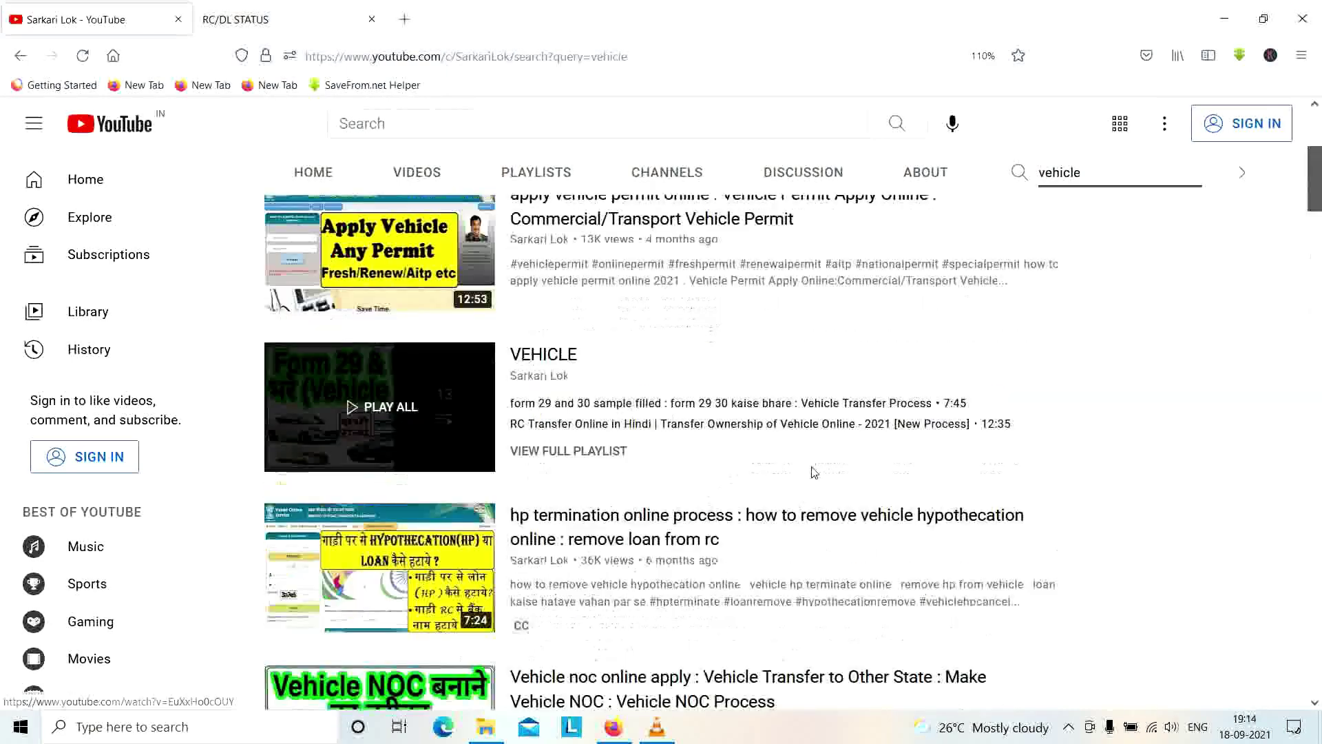
scroll(814, 472, "up", 5)
- Look through the channel's created playlists, and open its list of uploaded videos
left_click(532, 441)
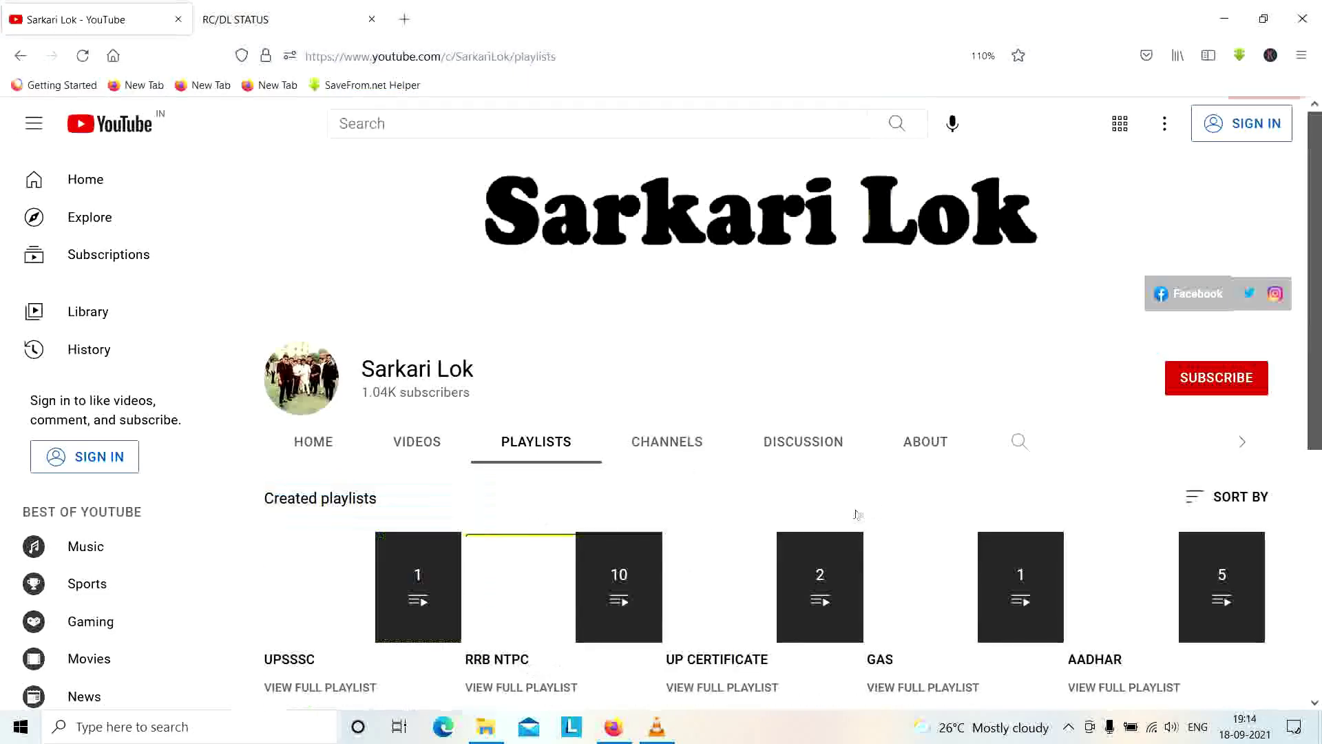
scroll(860, 516, "down", 4)
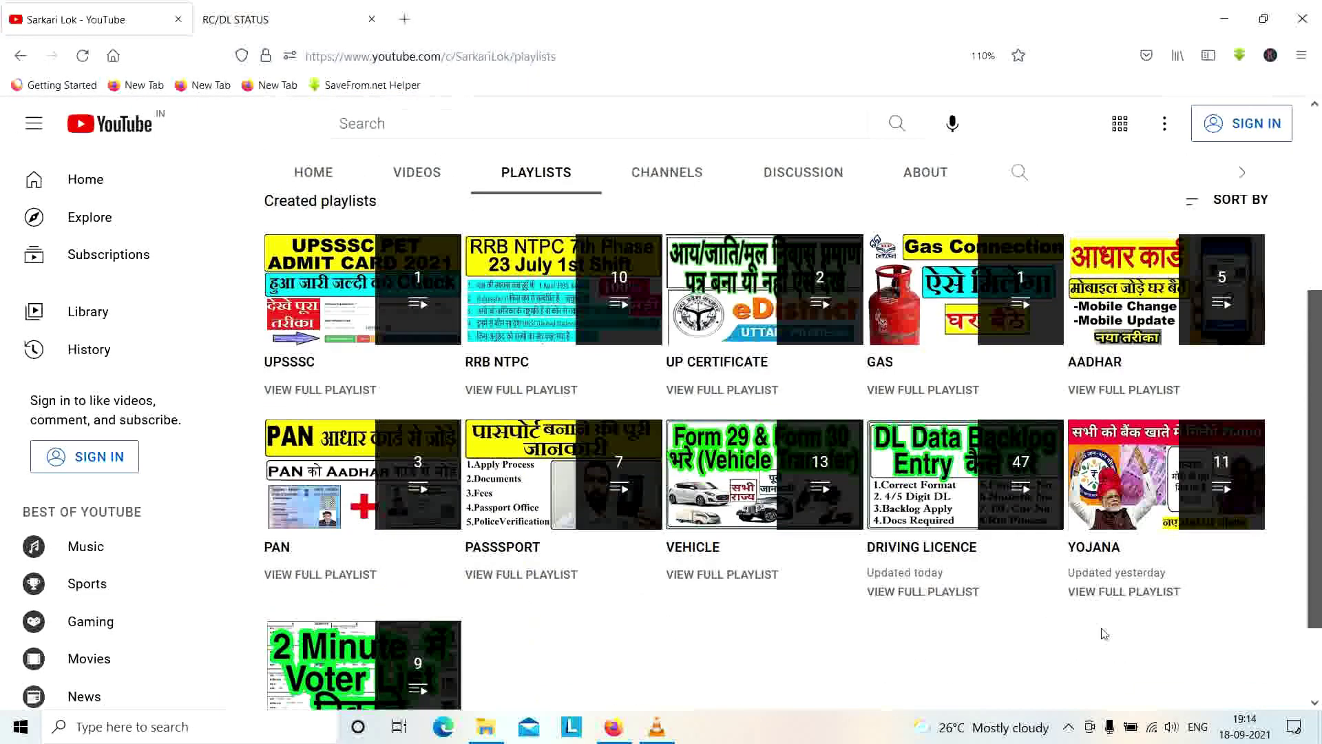
scroll(1104, 634, "down", 1)
scroll(1104, 633, "up", 5)
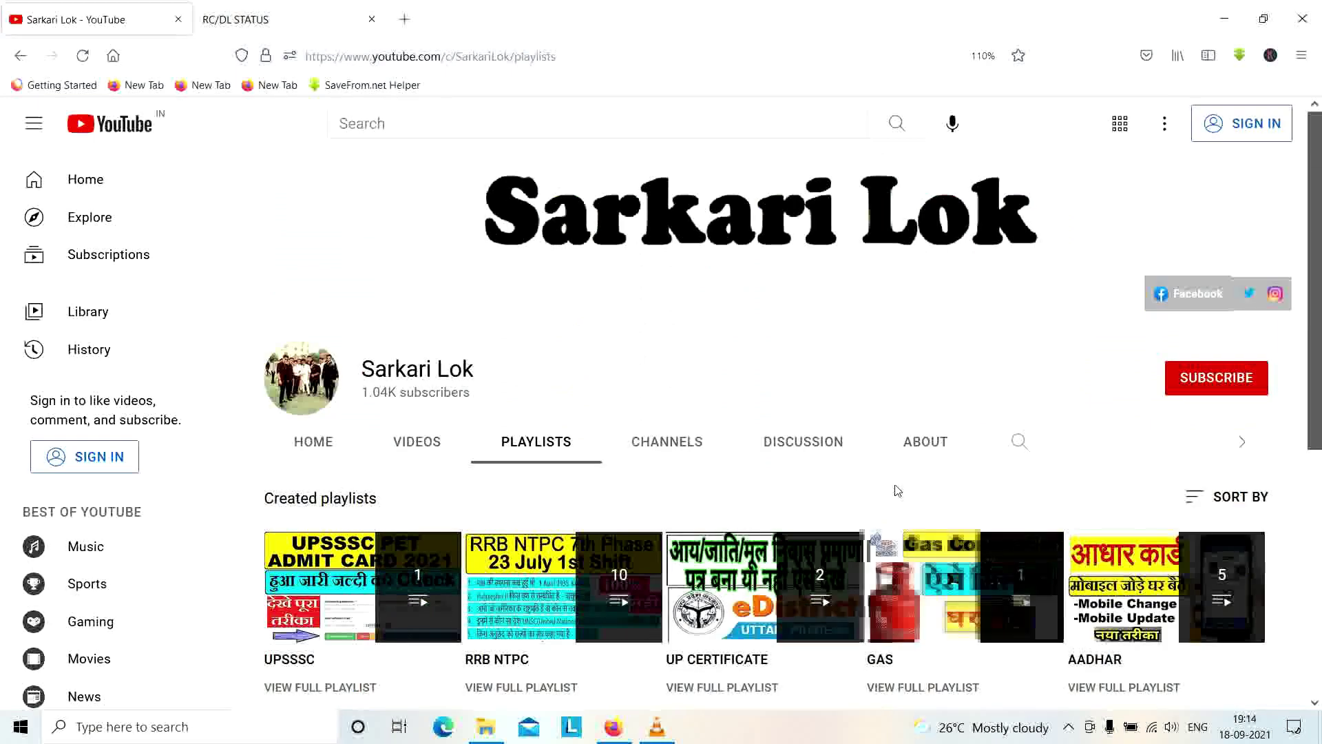
left_click(432, 446)
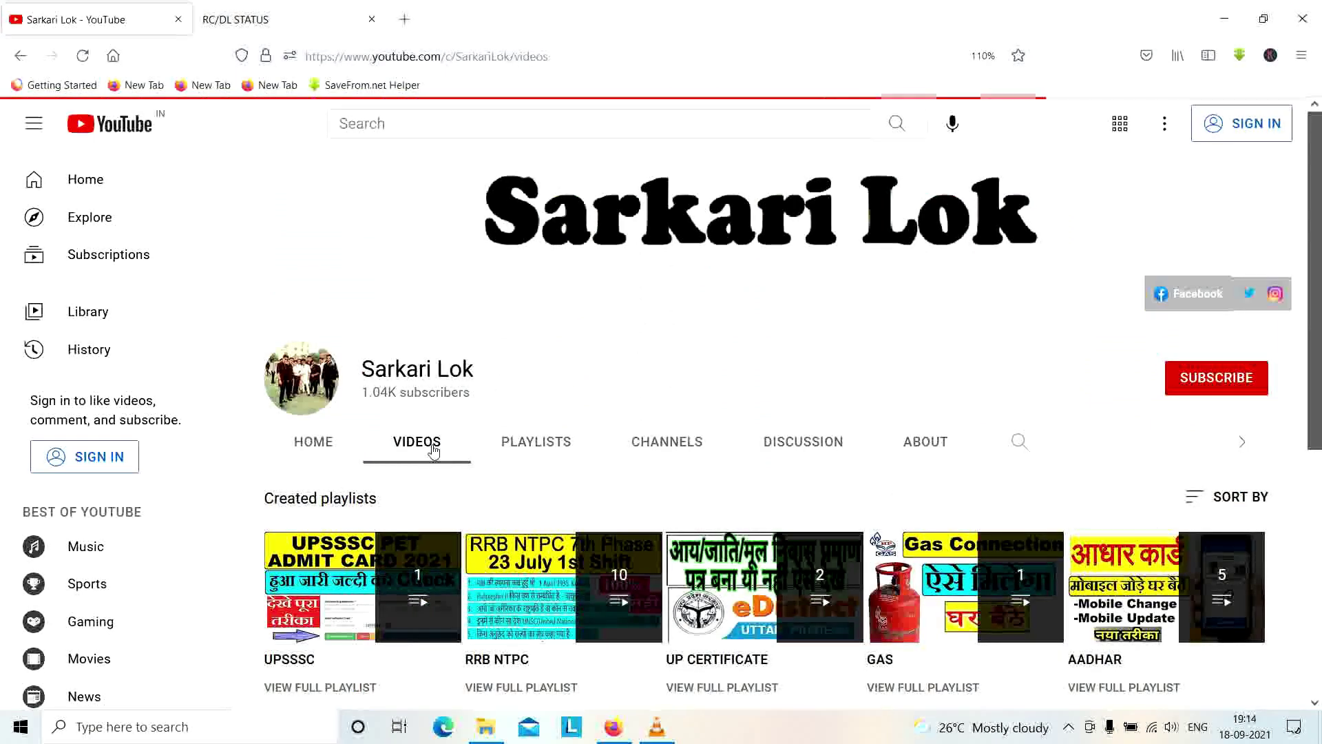